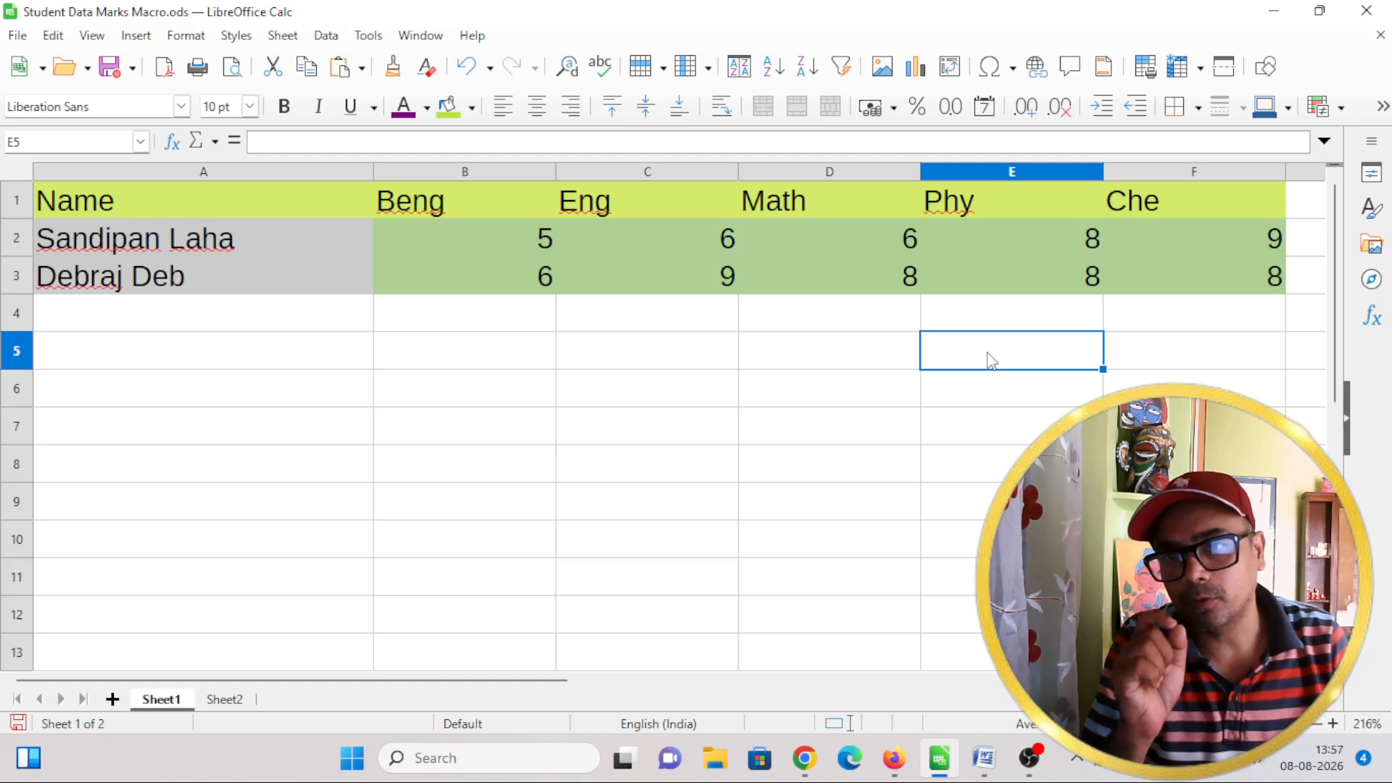
pyautogui.click(875, 341)
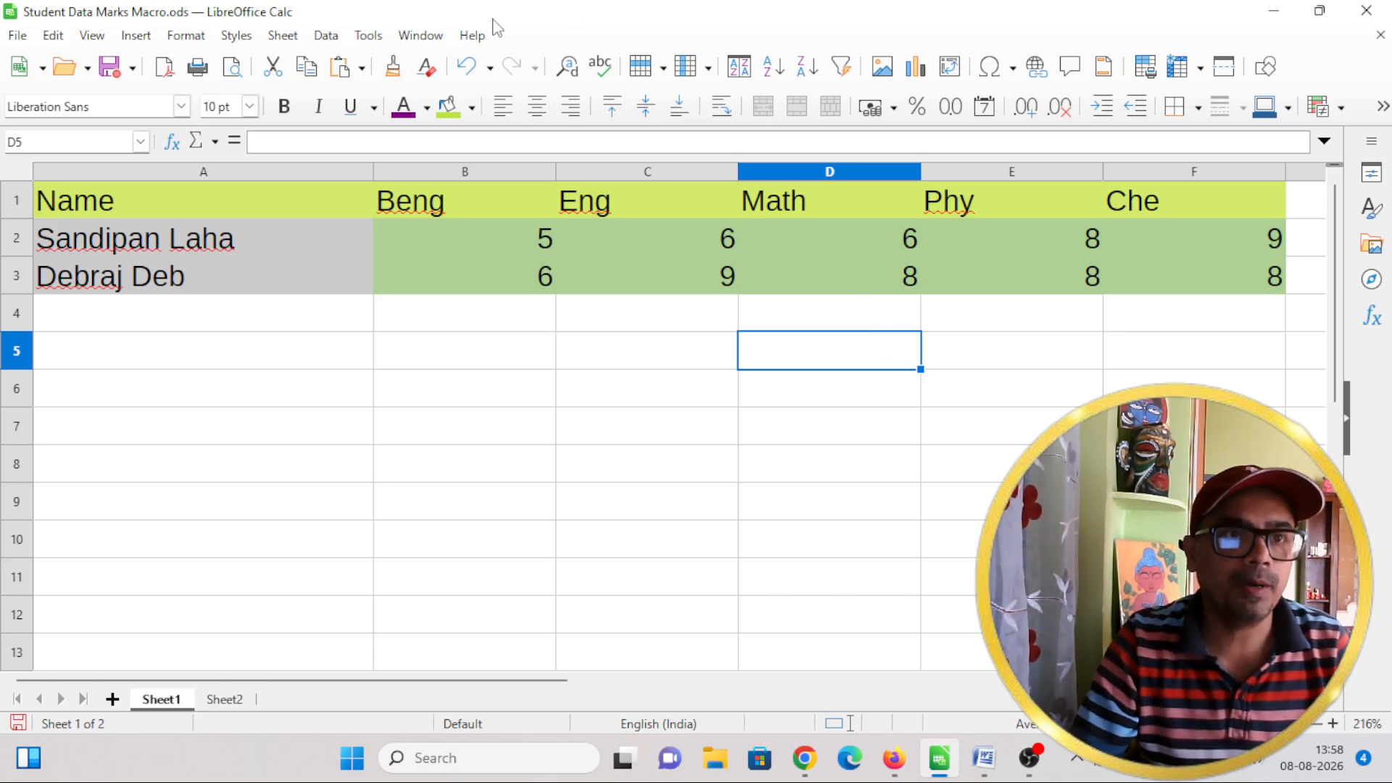
pyautogui.click(368, 36)
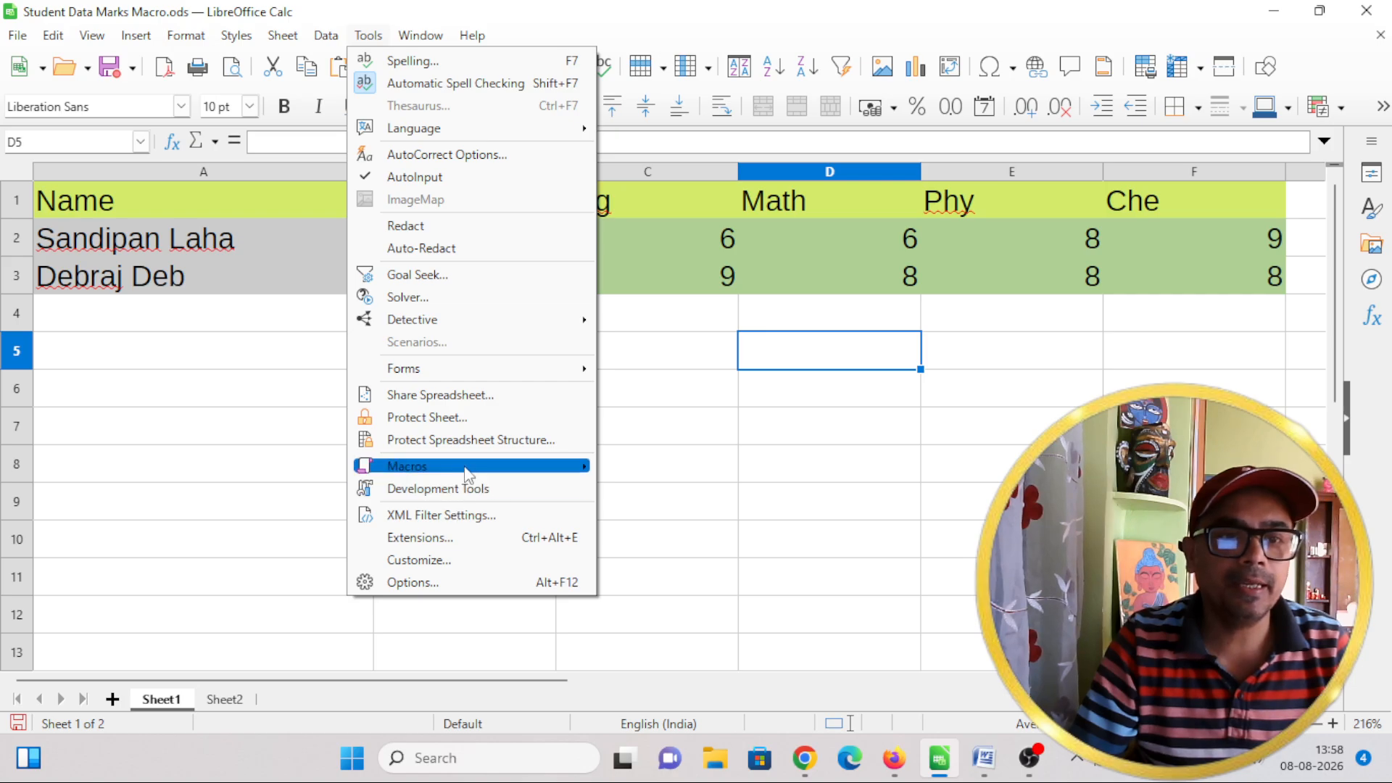
pyautogui.moveTo(577, 471)
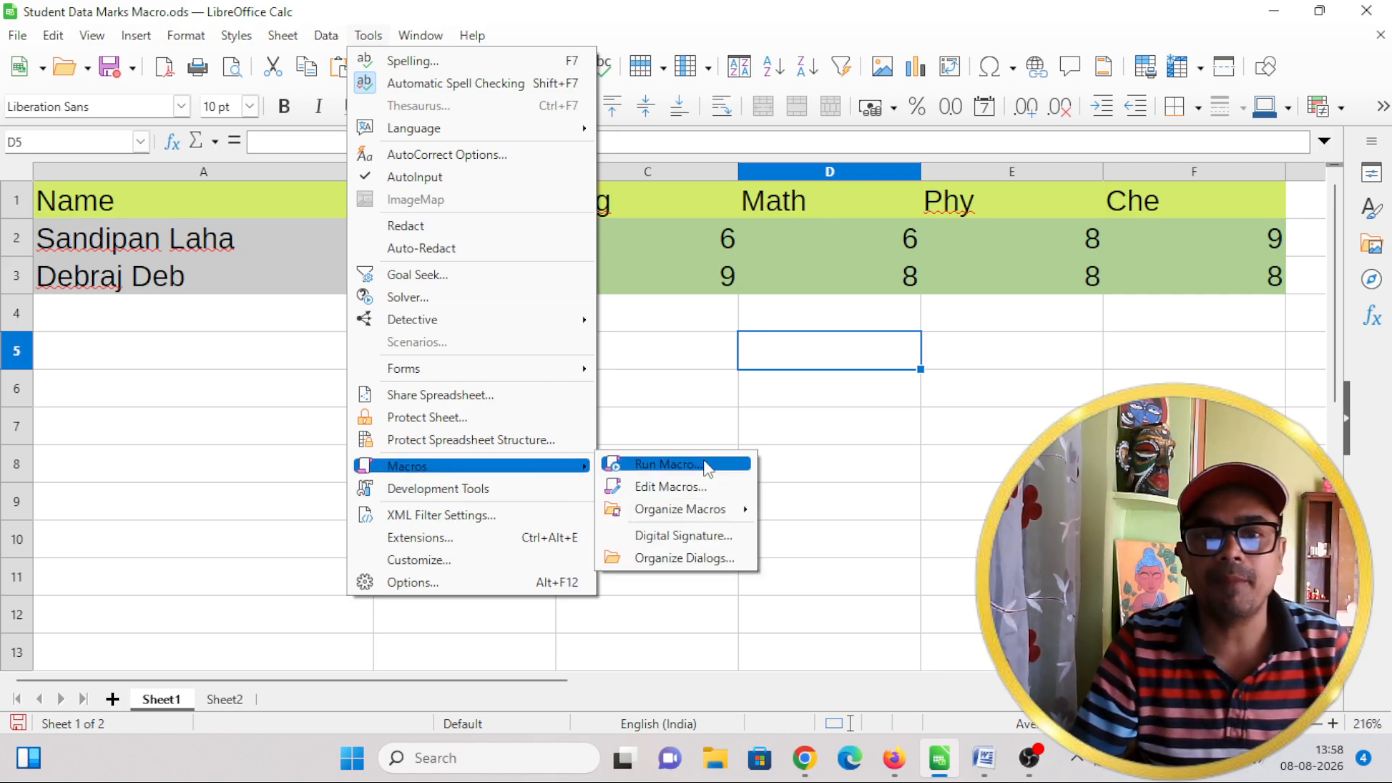
pyautogui.click(798, 511)
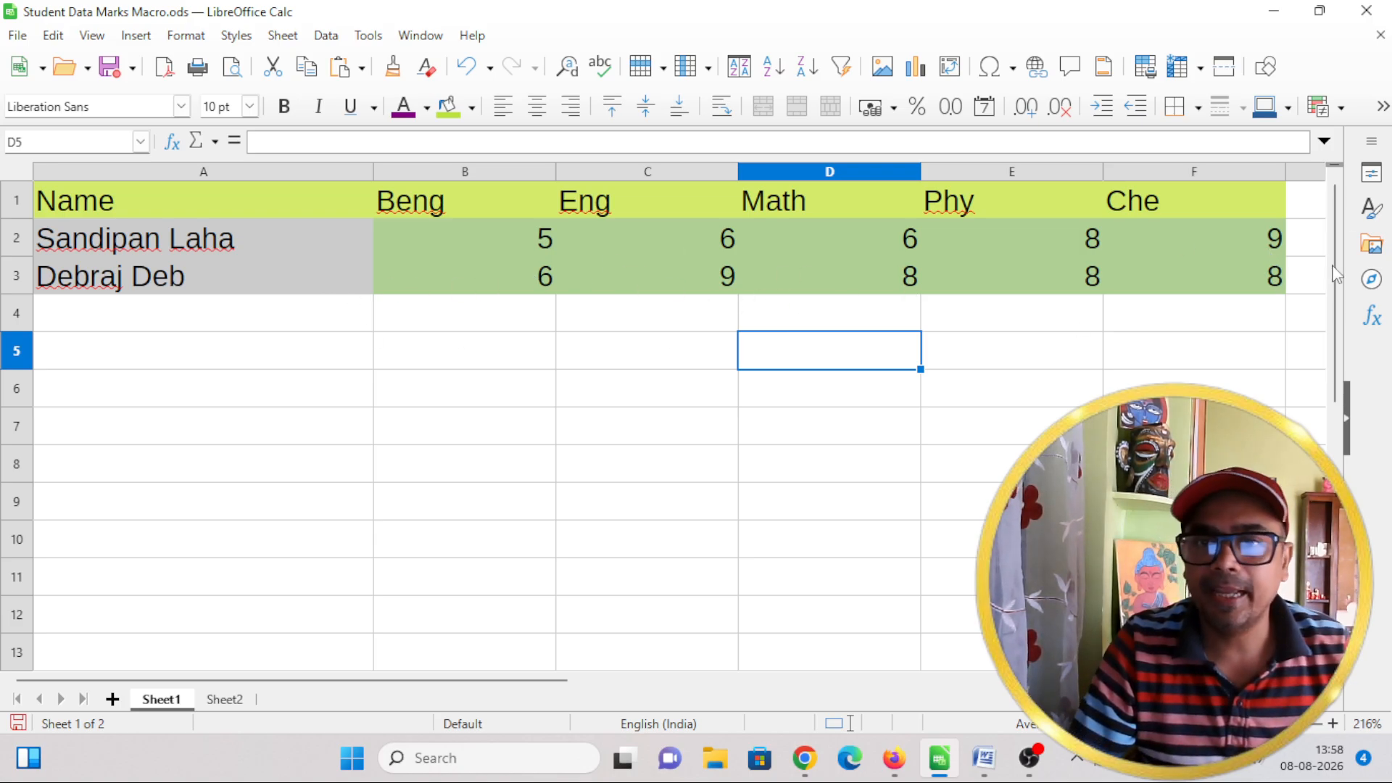
# - Run the AddNumbers macro from the document's Standard library, Module2, on Sheet2
pyautogui.click(230, 702)
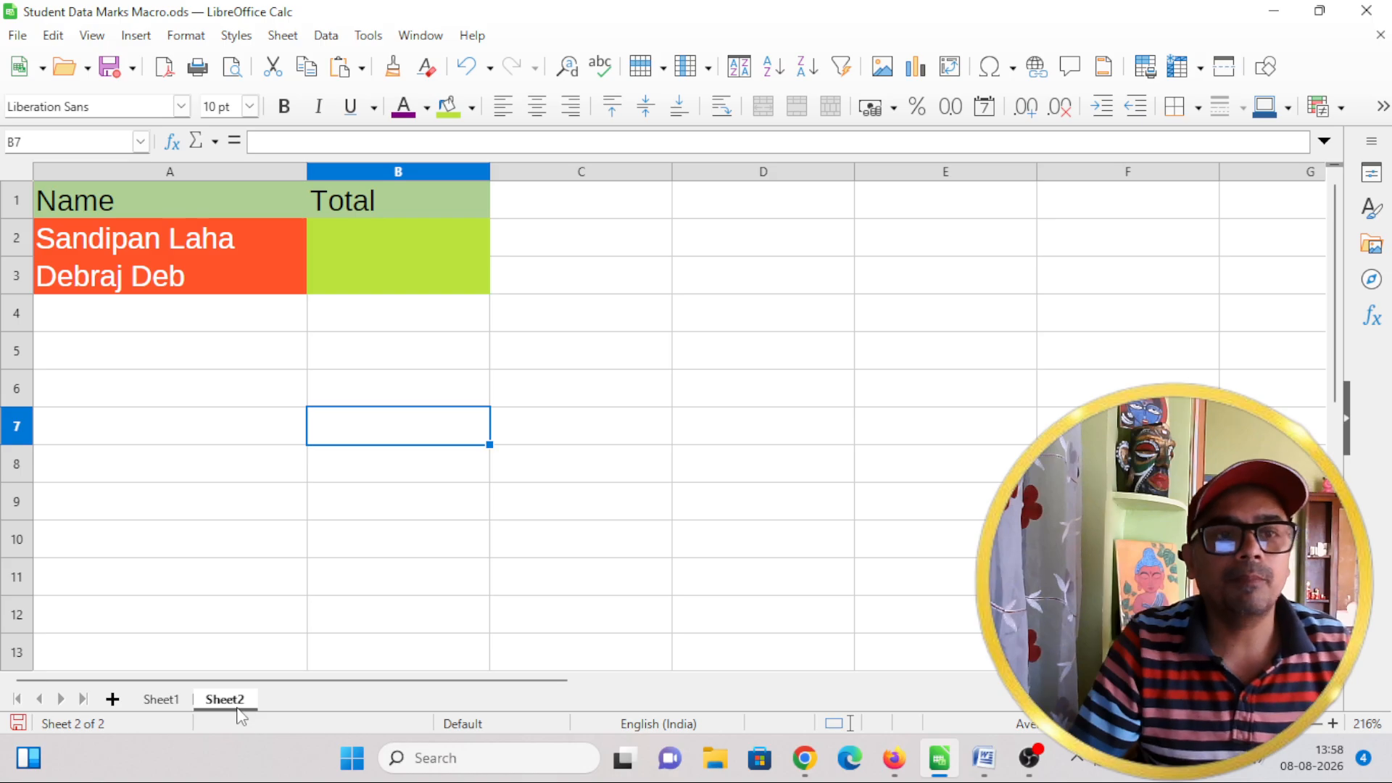
pyautogui.click(277, 392)
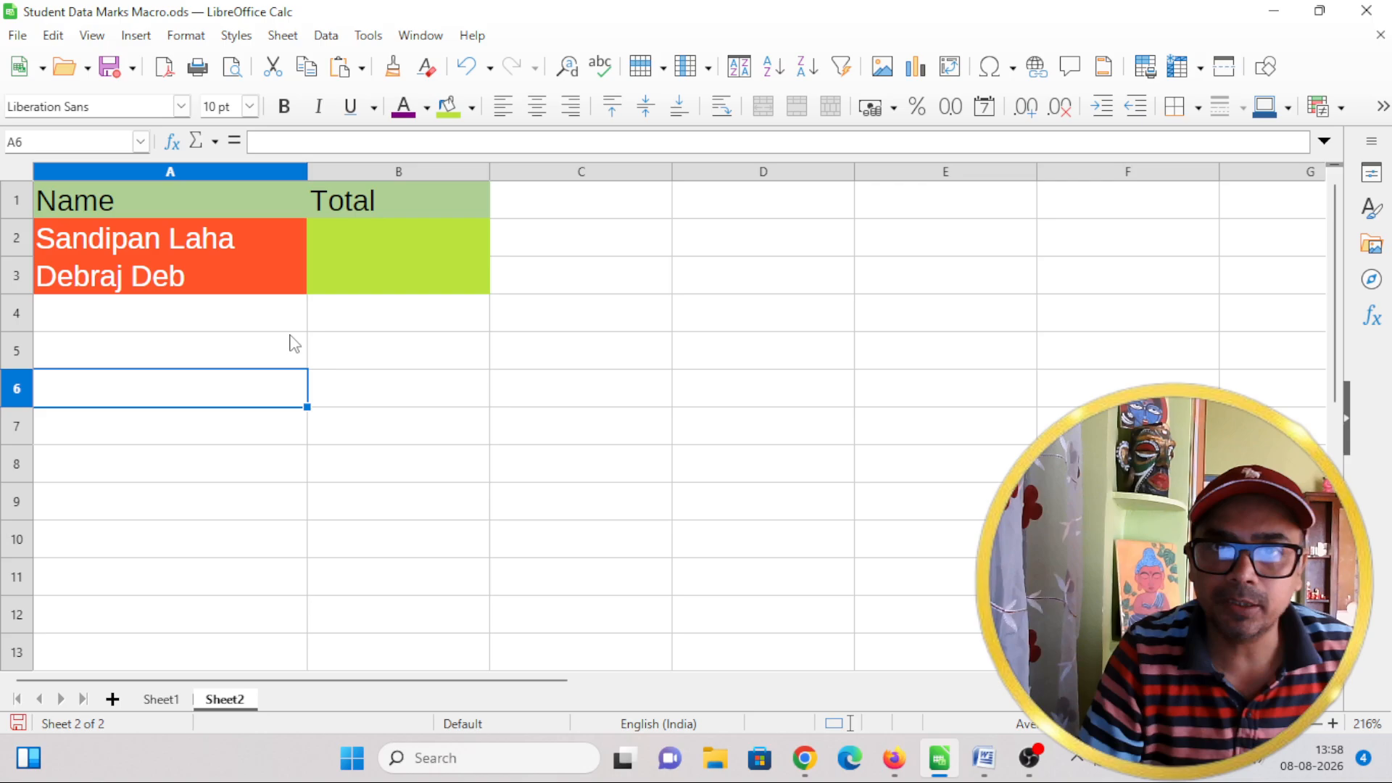
pyautogui.click(368, 35)
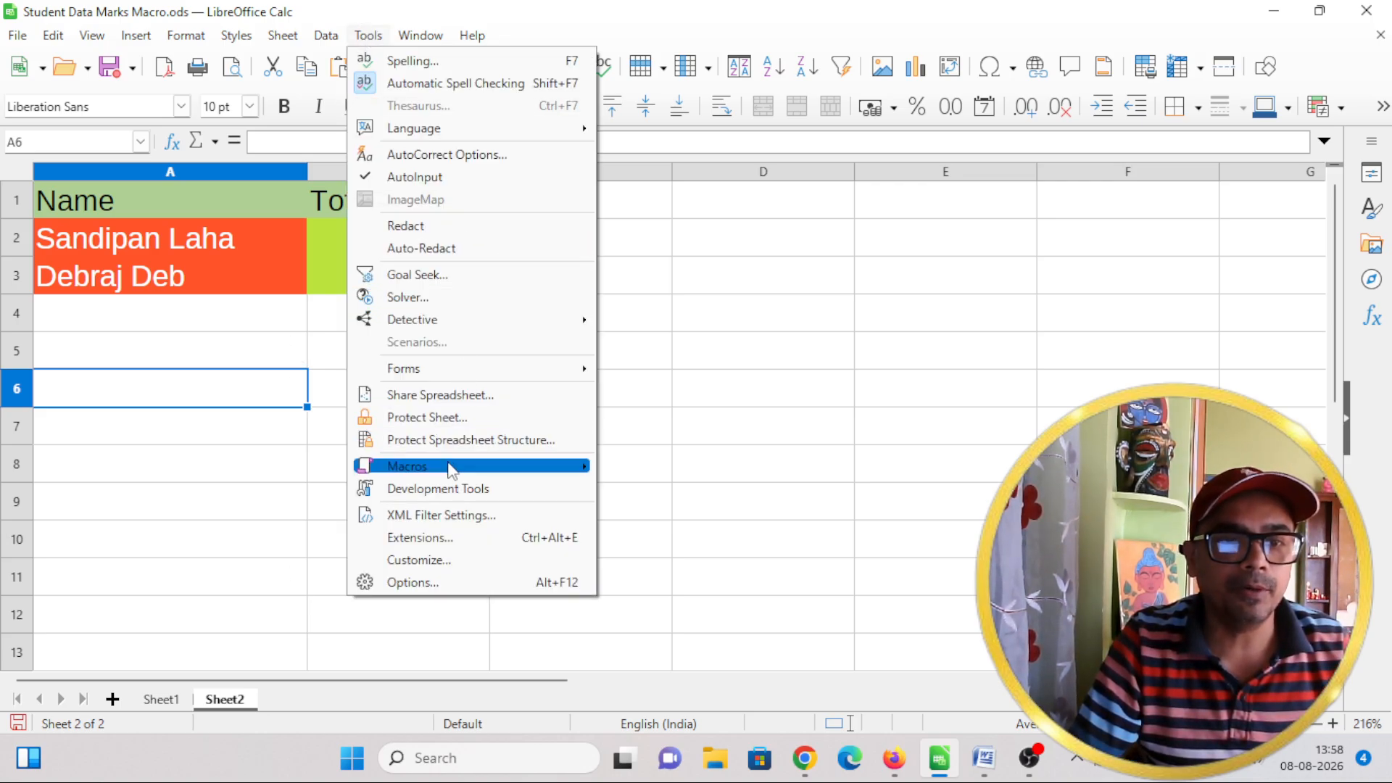
pyautogui.click(687, 467)
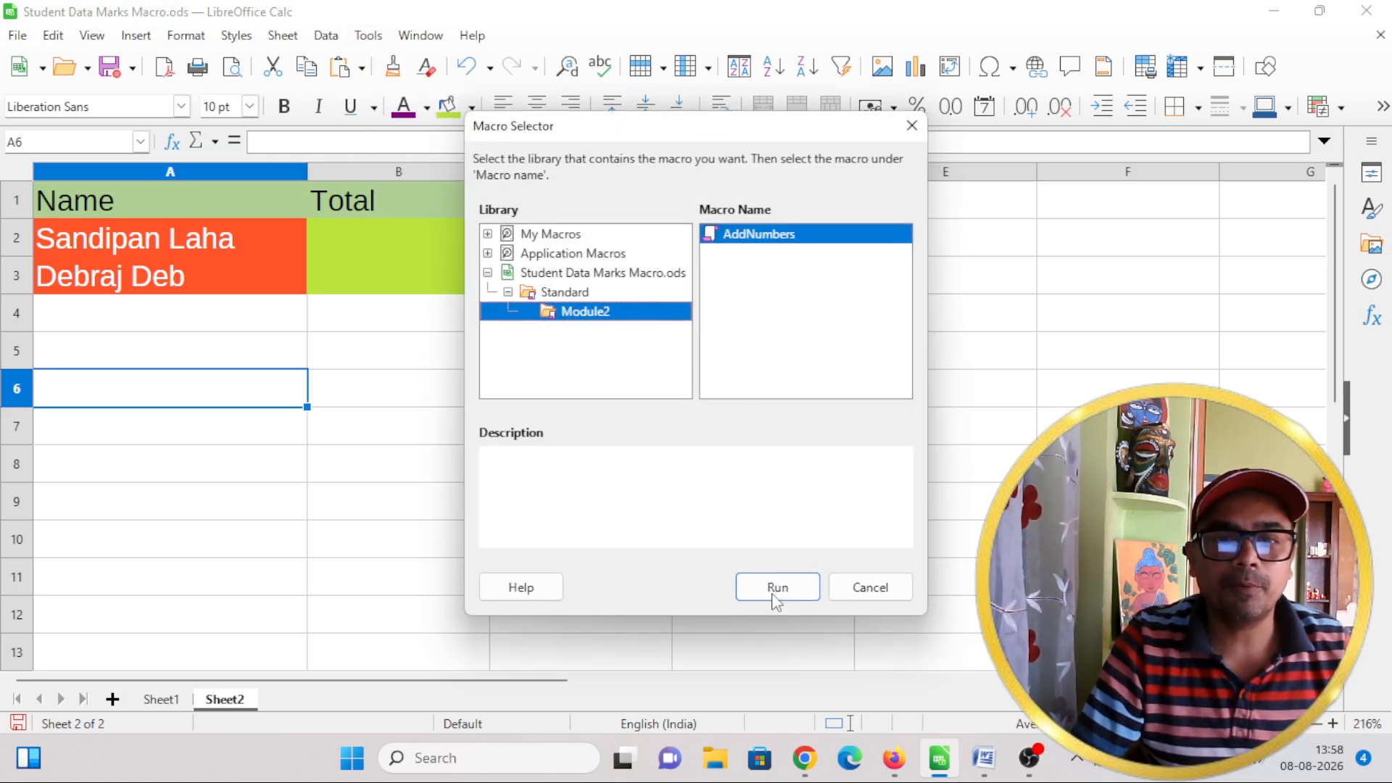
pyautogui.click(784, 593)
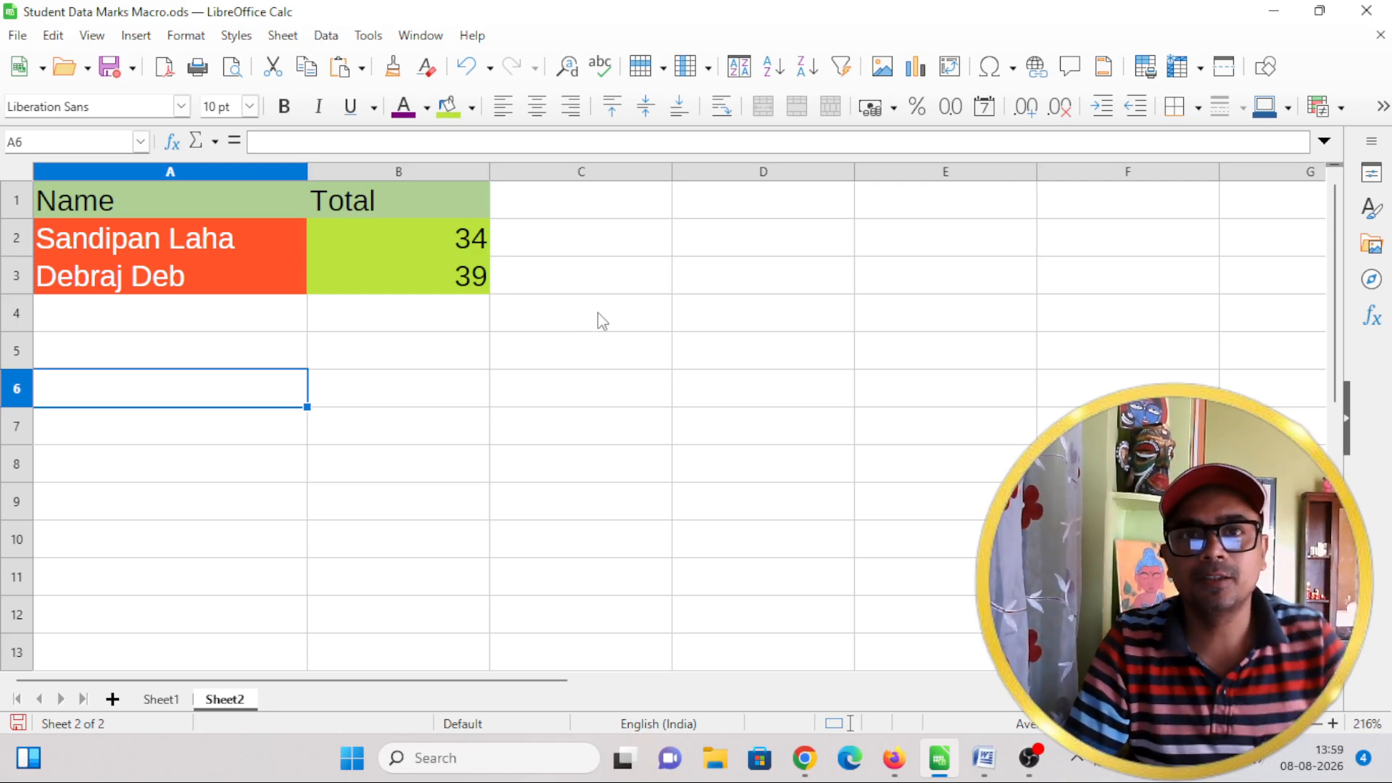
# - Clear the calculated totals from cells B2 and B3 on Sheet2
pyautogui.click(460, 245)
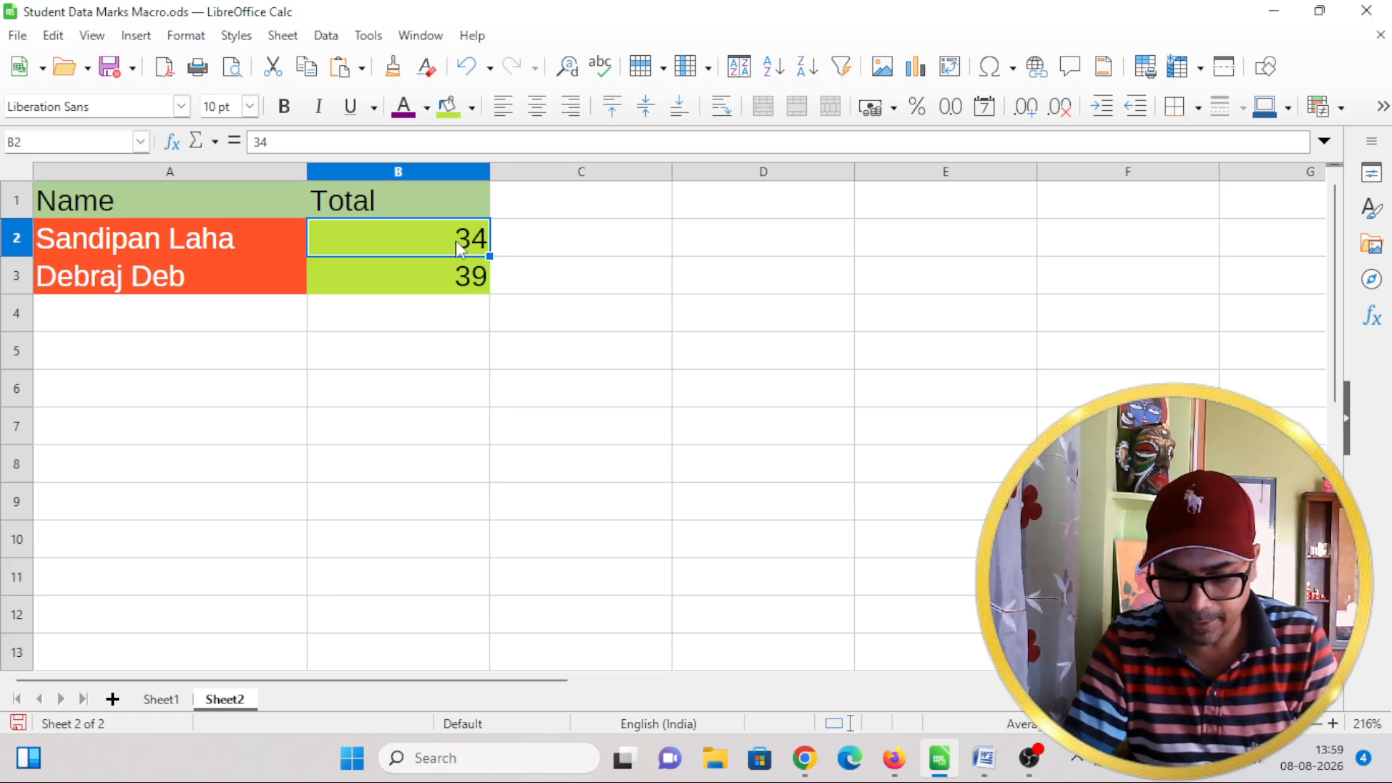
pyautogui.press('Delete')
pyautogui.click(445, 279)
pyautogui.press('Delete')
pyautogui.click(566, 317)
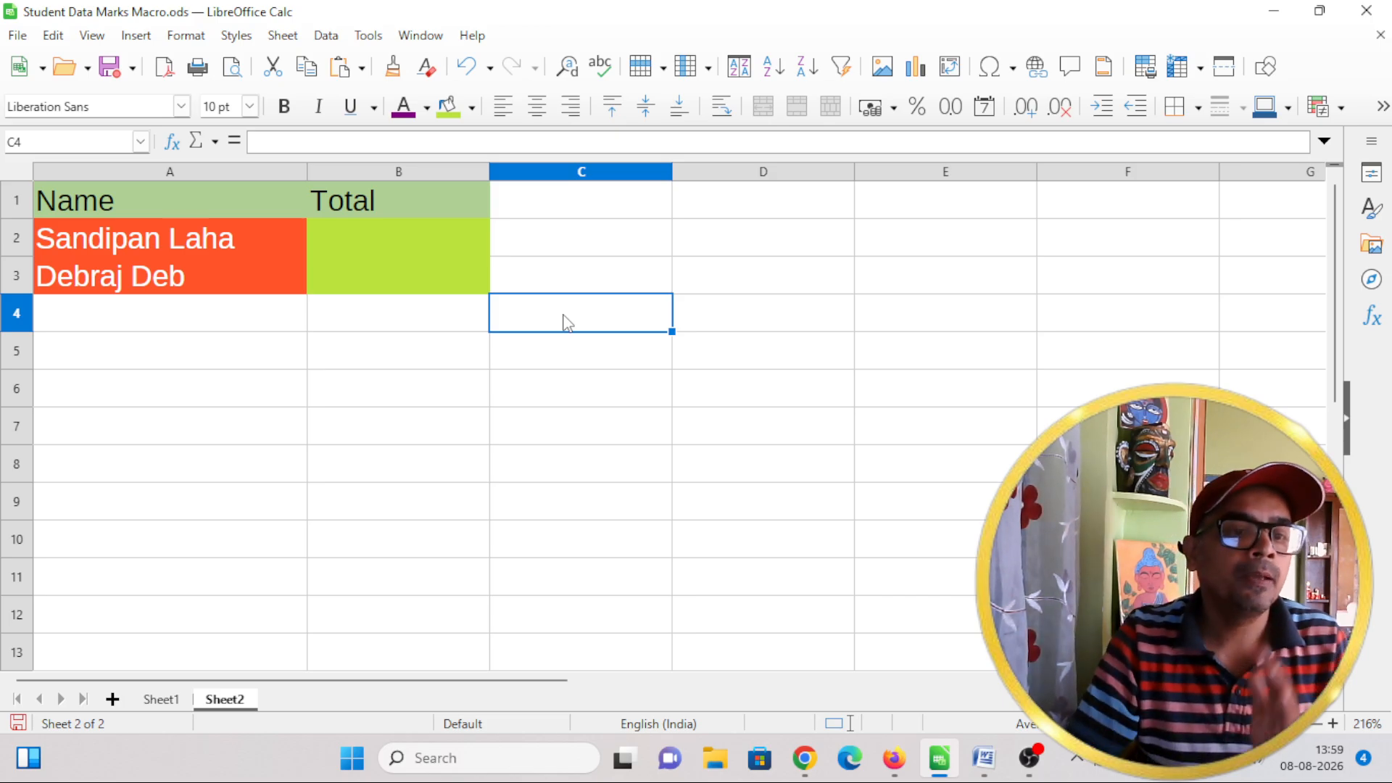
# - Display the Form Controls and Form Design toolbars while on Sheet2
pyautogui.click(178, 703)
pyautogui.click(229, 701)
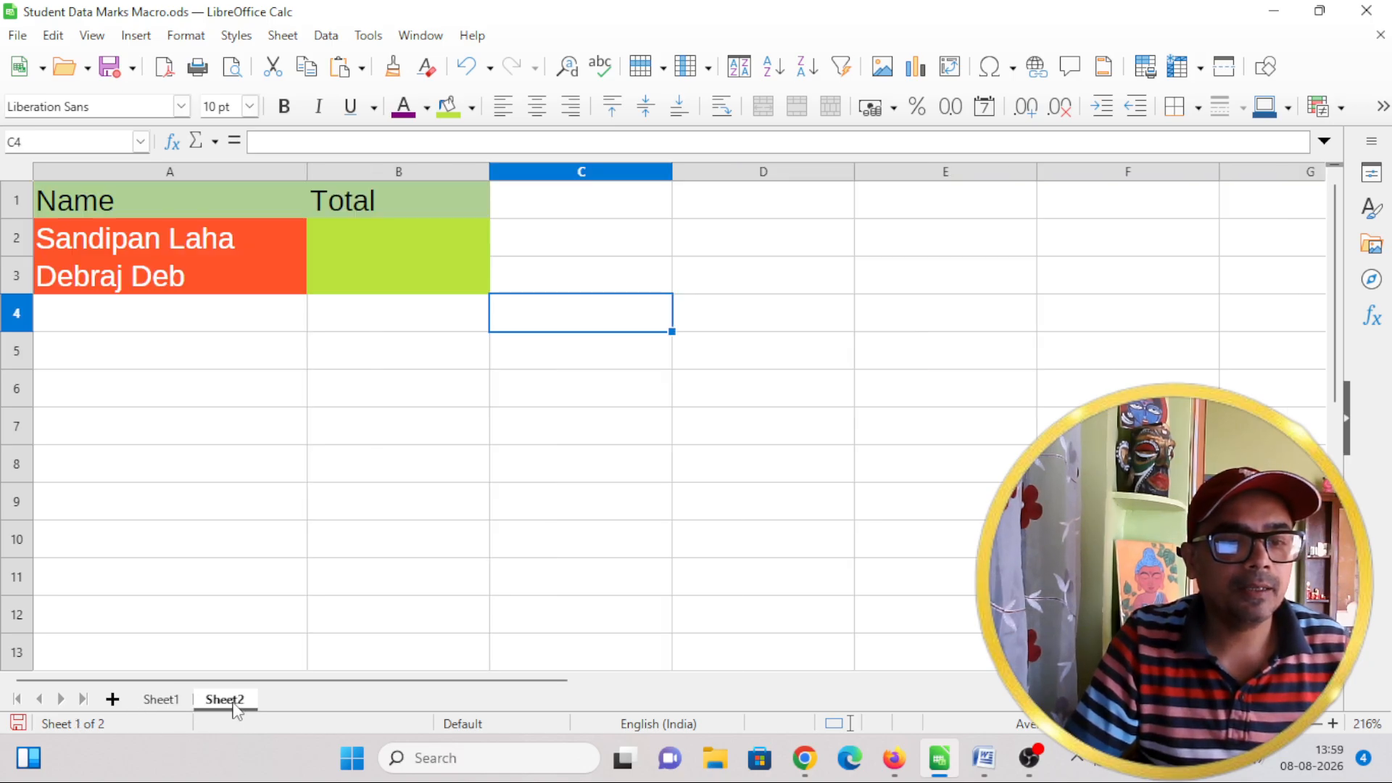
pyautogui.click(494, 401)
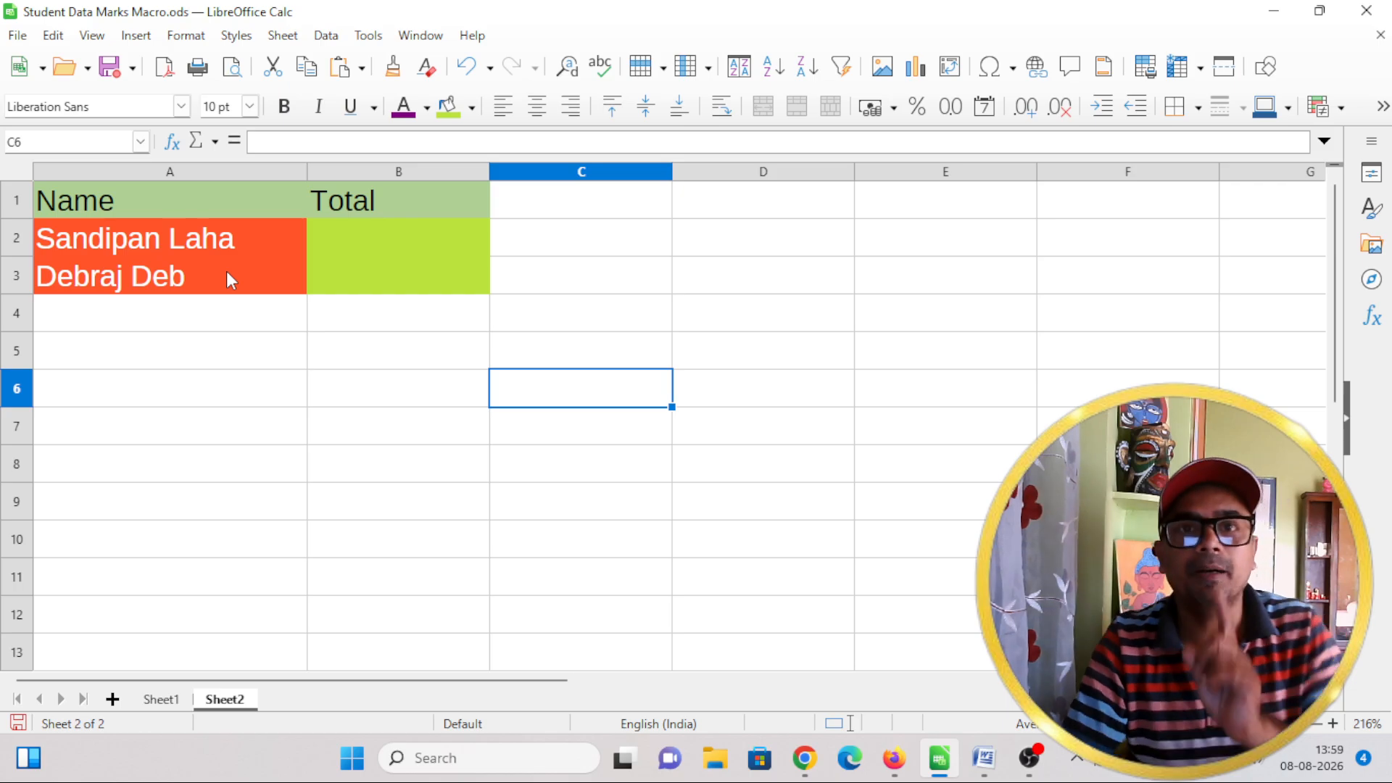
pyautogui.click(101, 38)
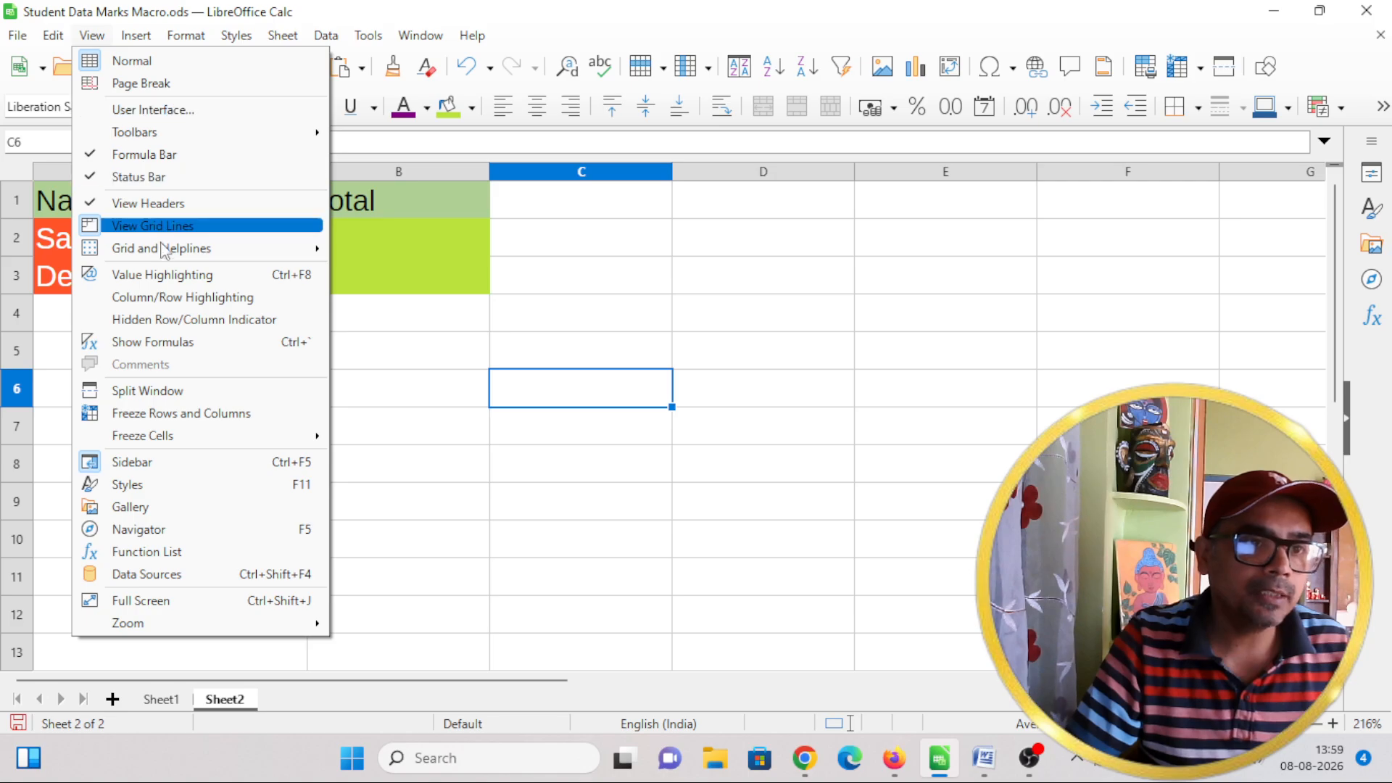
pyautogui.moveTo(227, 433)
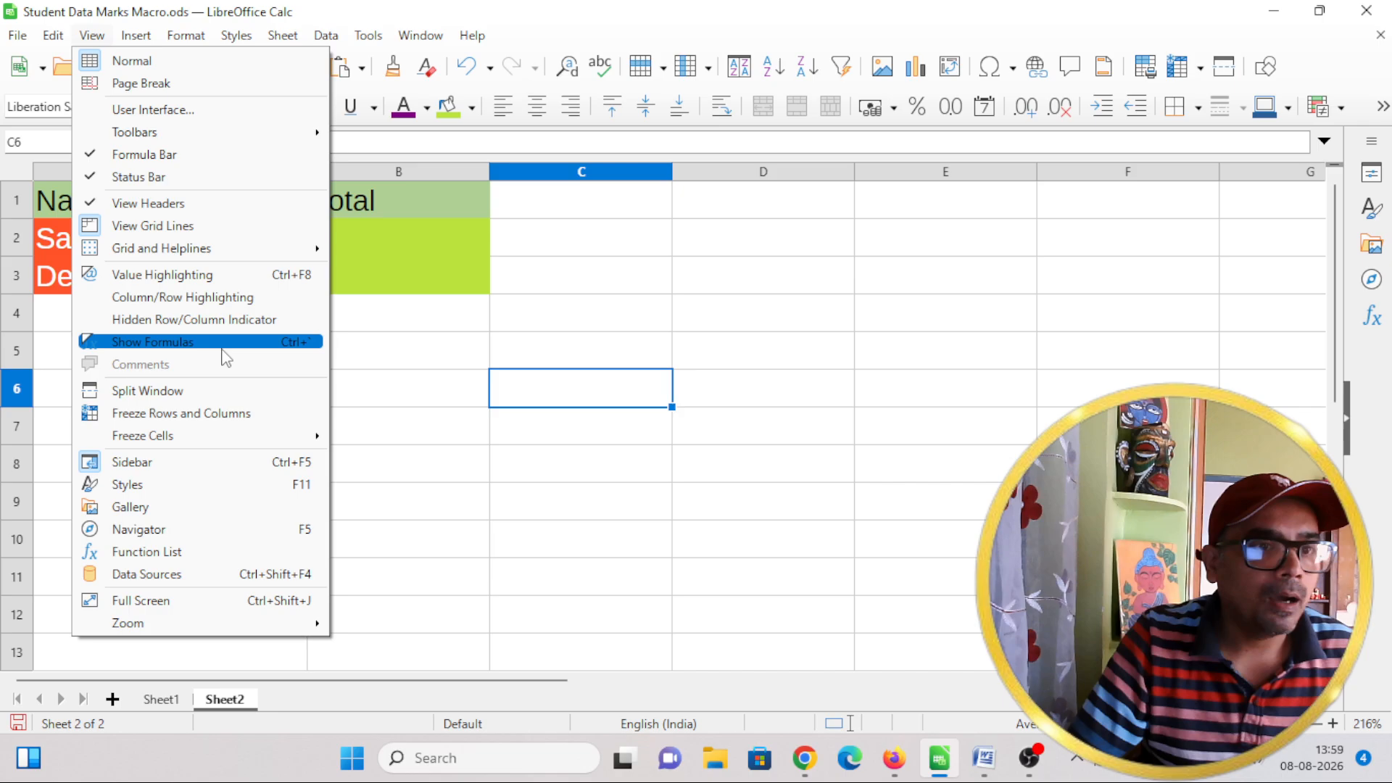
pyautogui.moveTo(225, 145)
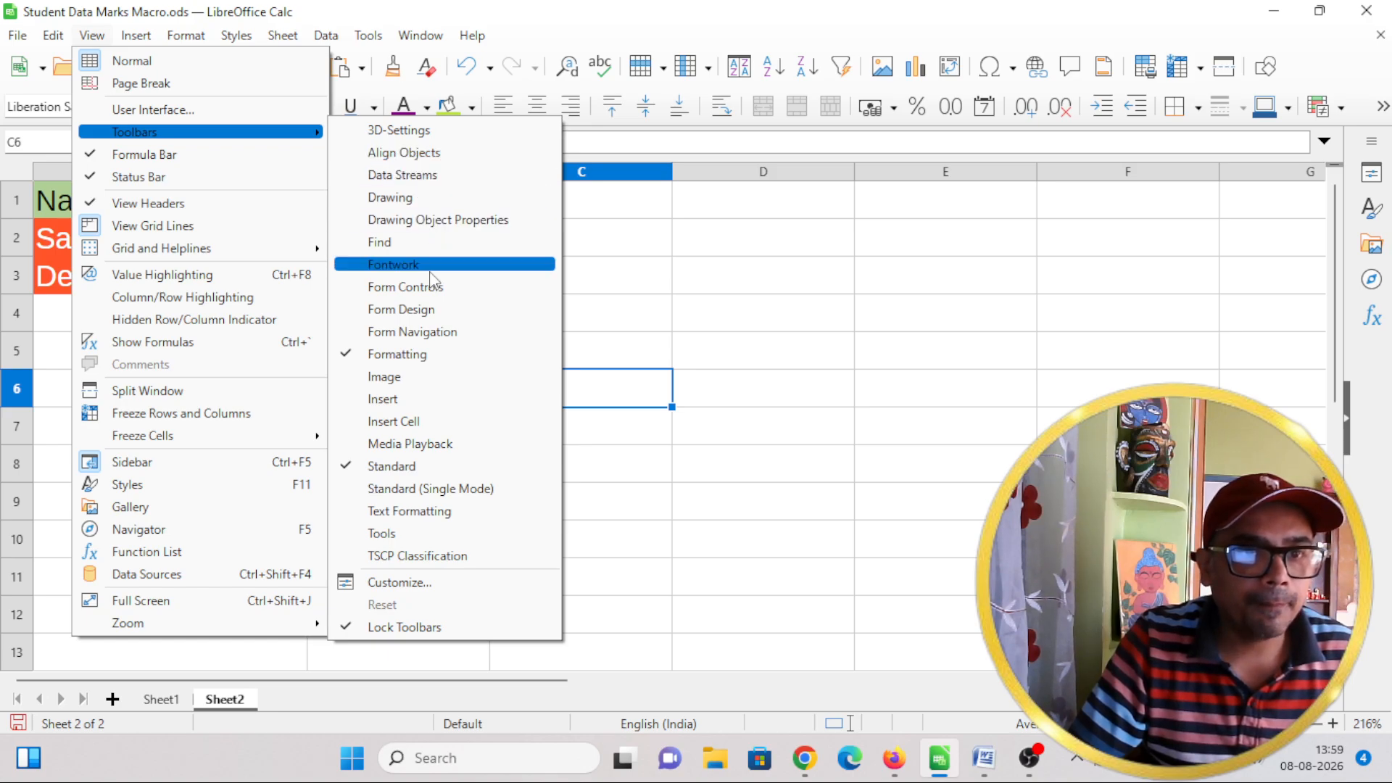
pyautogui.click(475, 288)
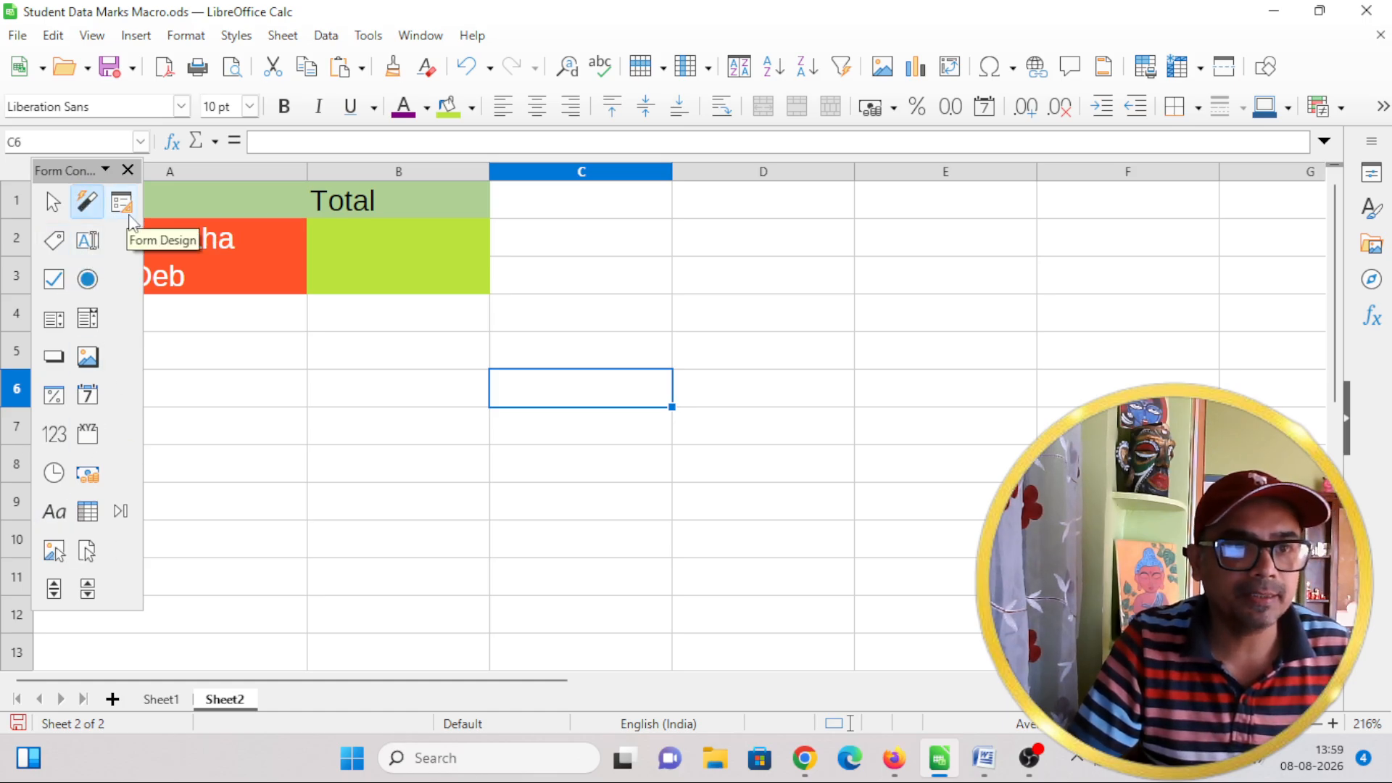
pyautogui.click(128, 211)
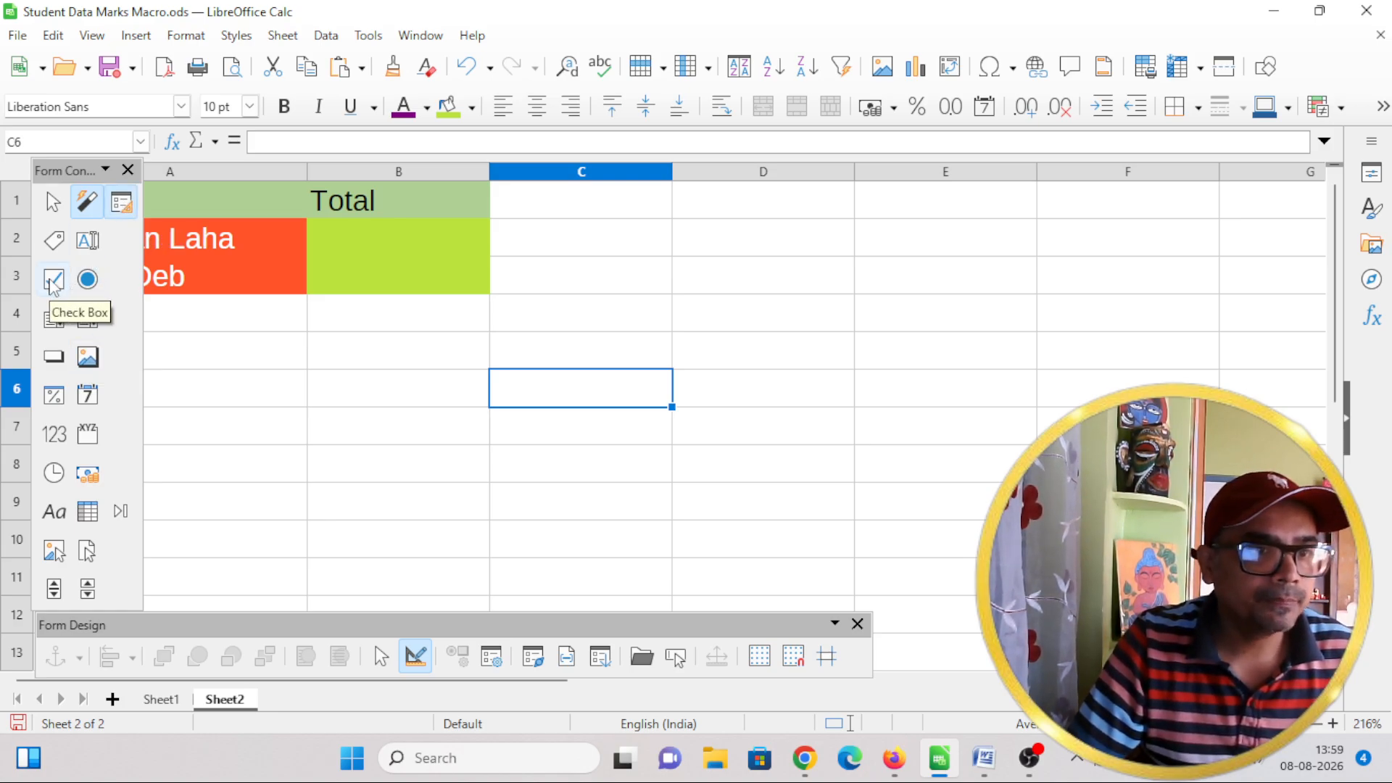
# - Draw a push button about the size of one cell over cell B5, below the Total column
pyautogui.click(54, 356)
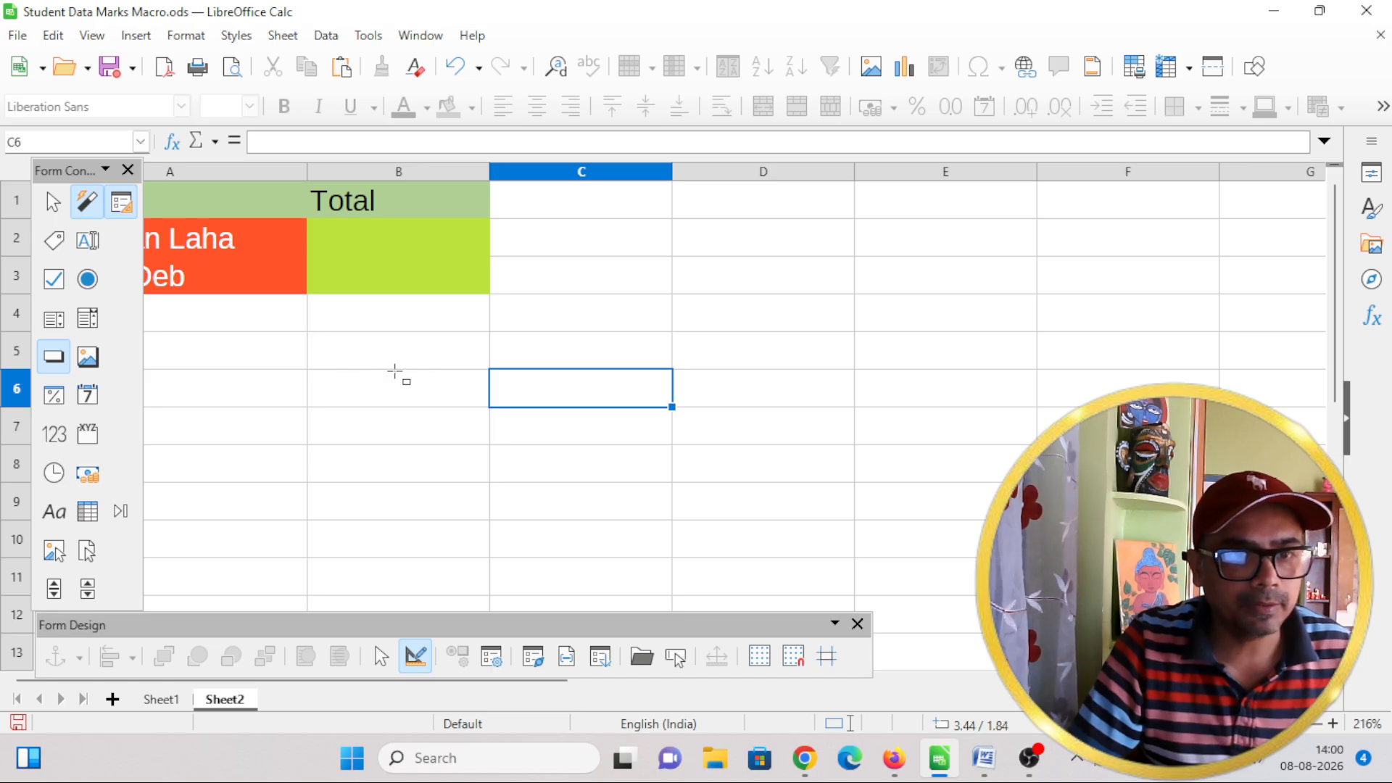
pyautogui.moveTo(496, 371); pyautogui.dragTo(311, 336)
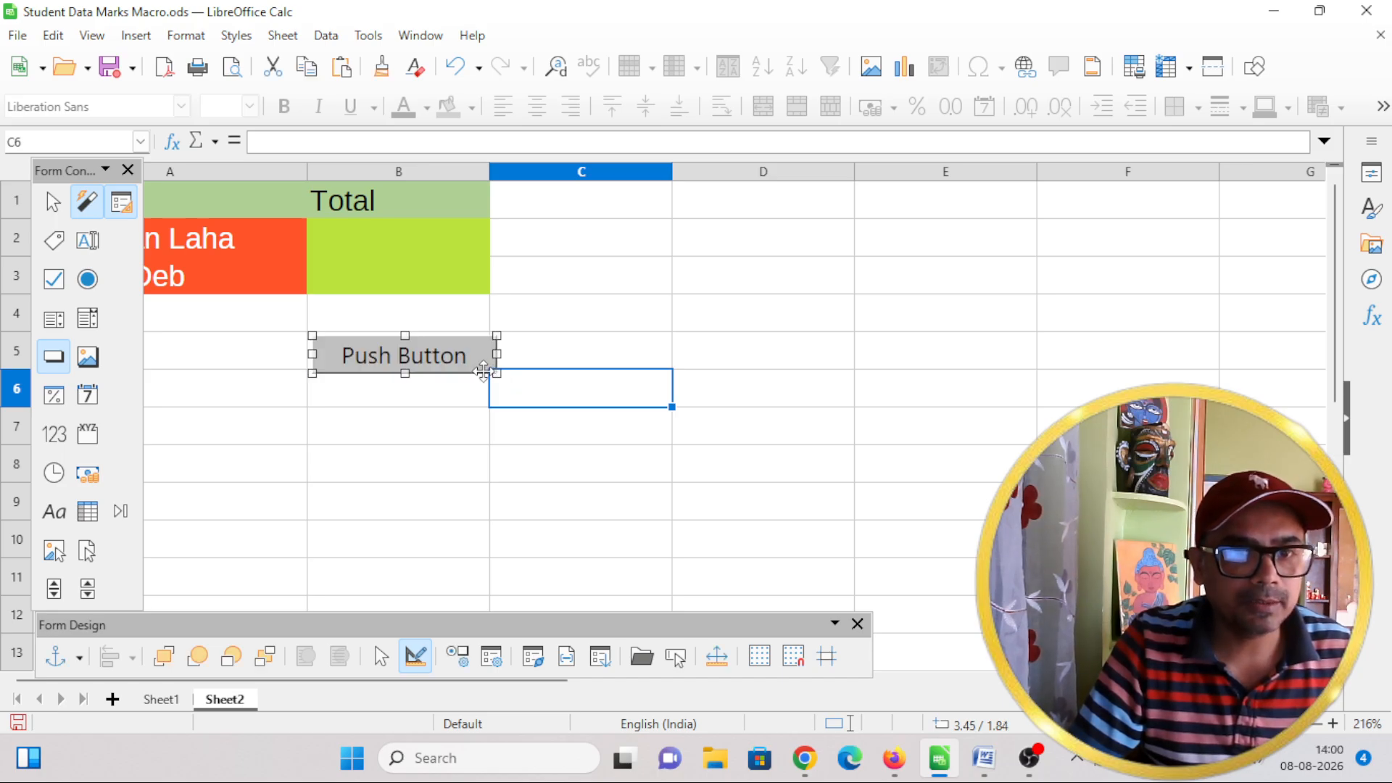
pyautogui.moveTo(471, 351); pyautogui.dragTo(445, 362)
pyautogui.click(538, 376)
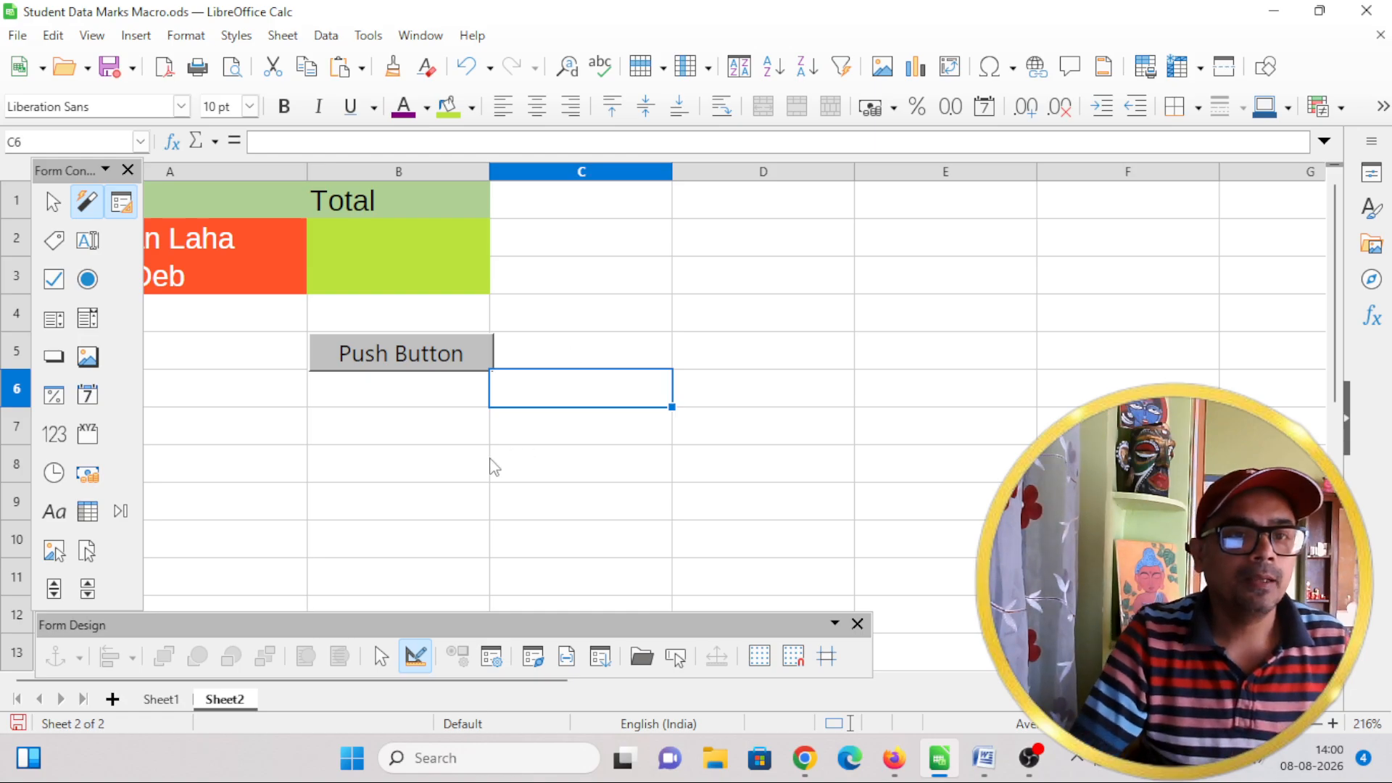
pyautogui.click(463, 468)
# - Assign the AddNumbers macro from Standard, Module2 to the push button's Execute action event
pyautogui.click(435, 355)
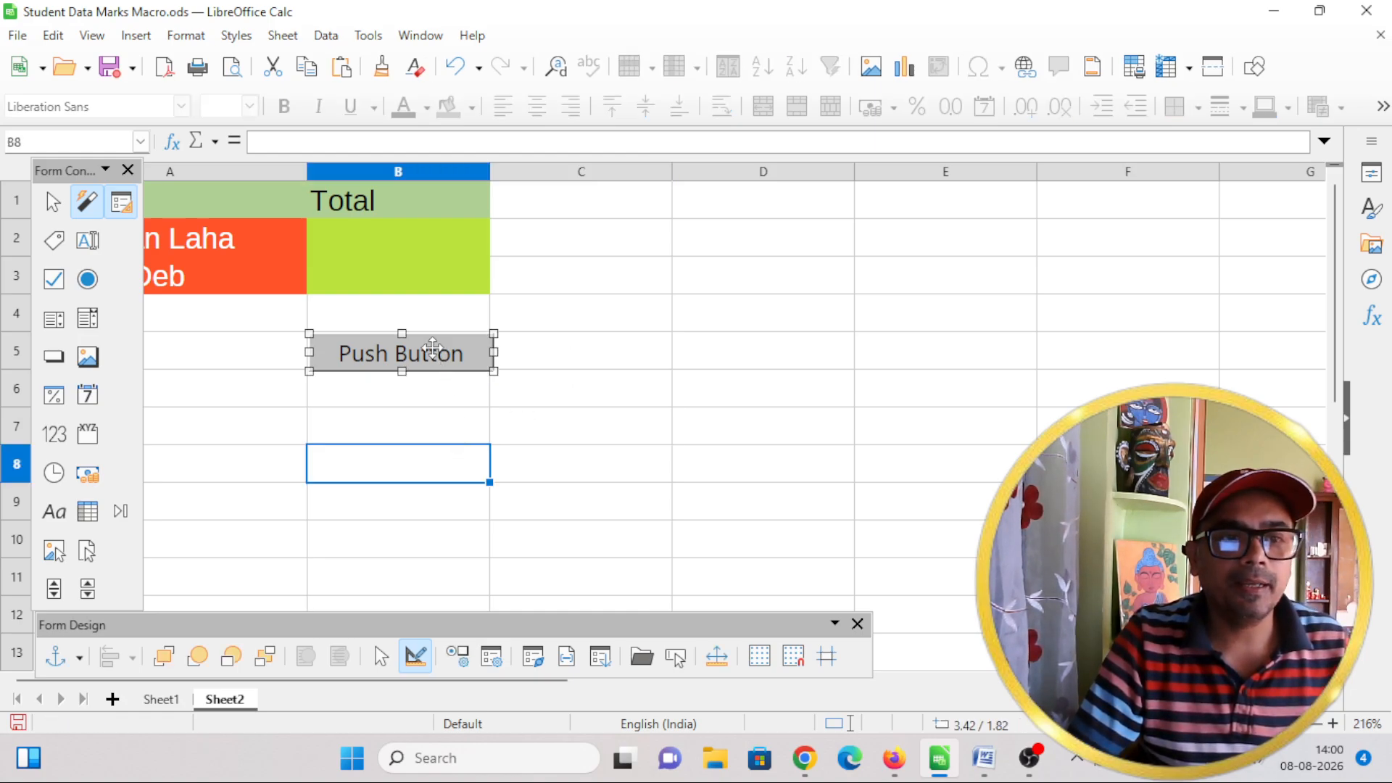
pyautogui.rightClick(433, 351)
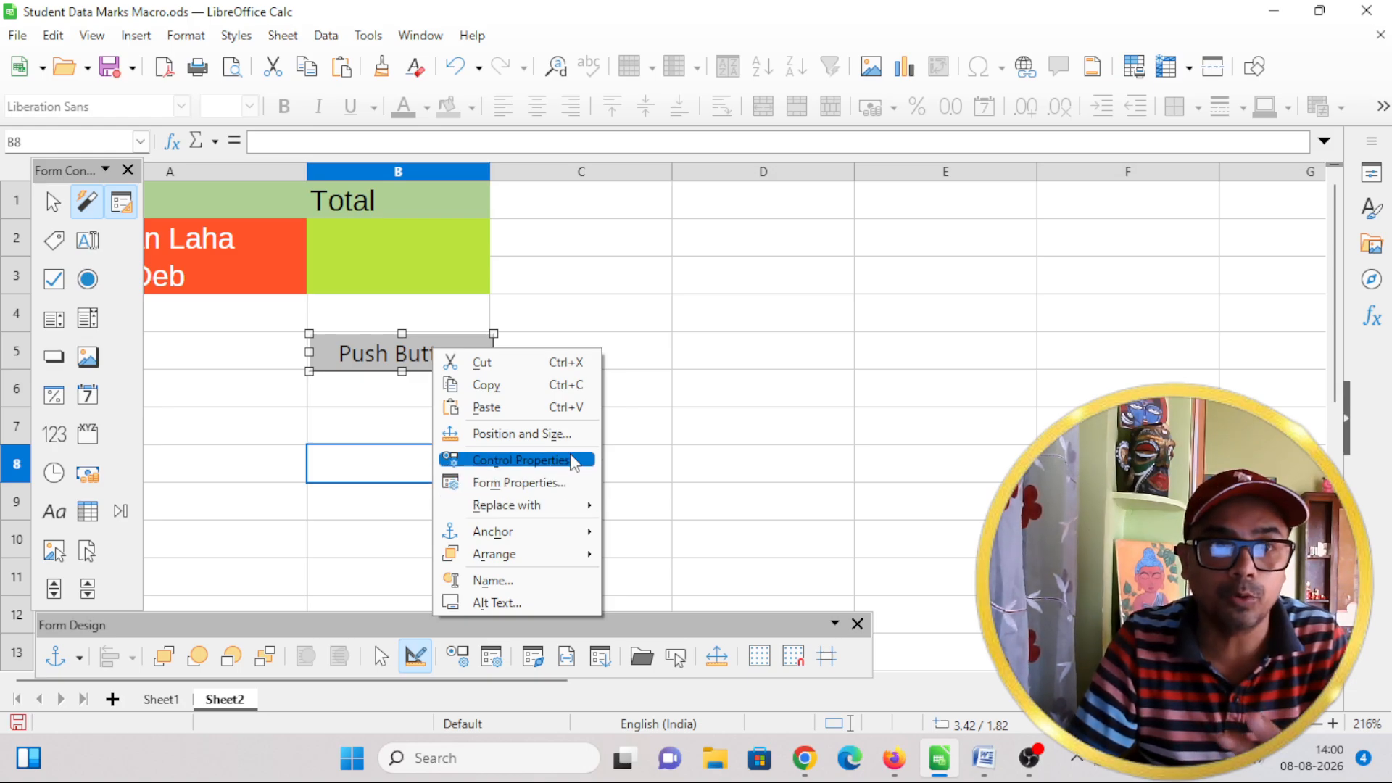
pyautogui.click(574, 461)
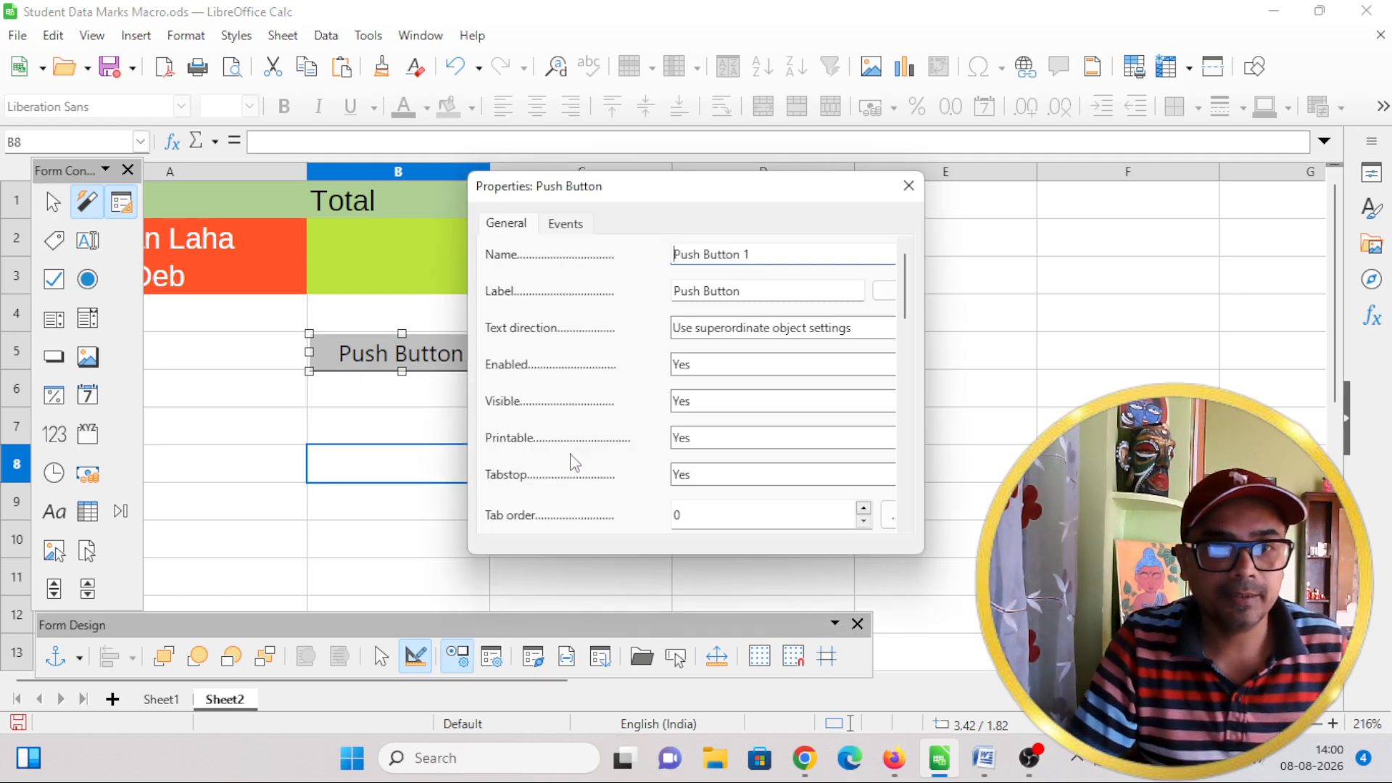
pyautogui.click(565, 225)
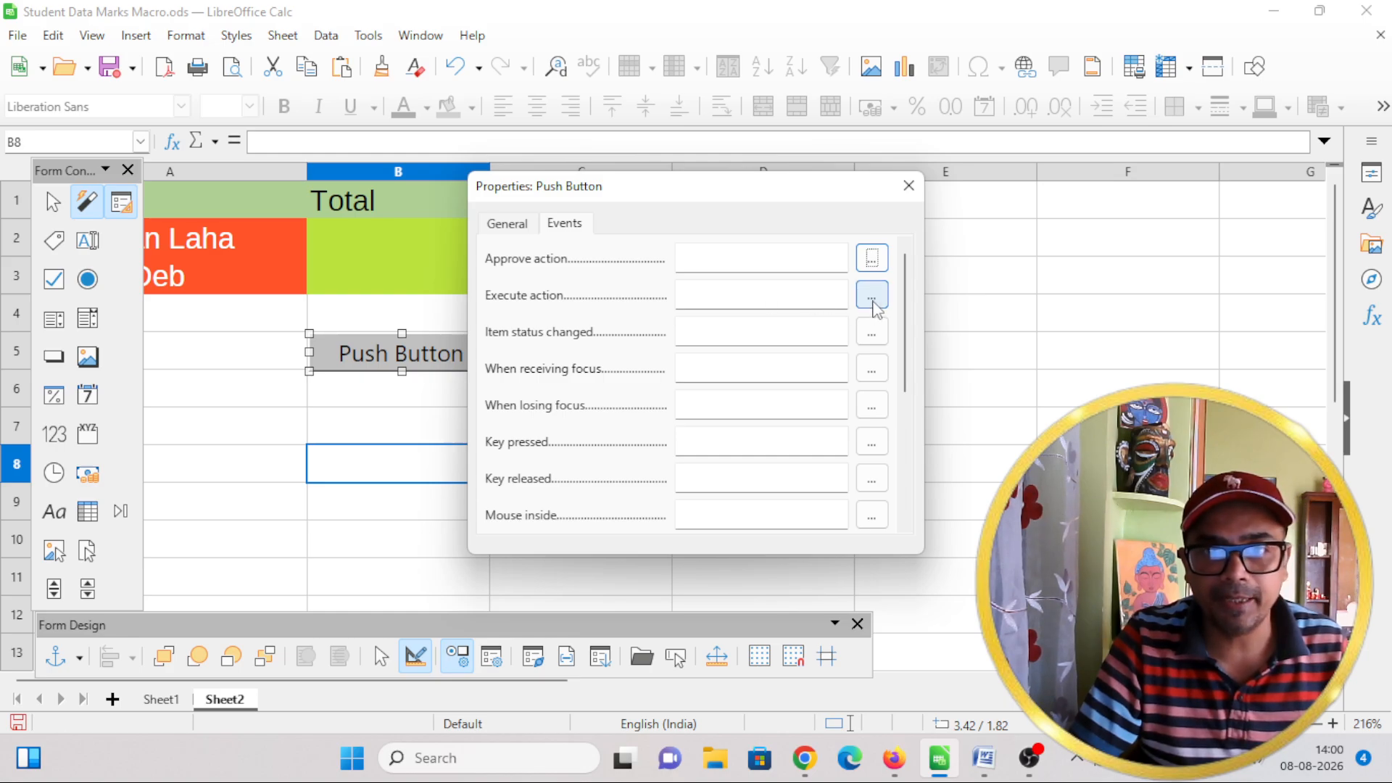
pyautogui.click(872, 296)
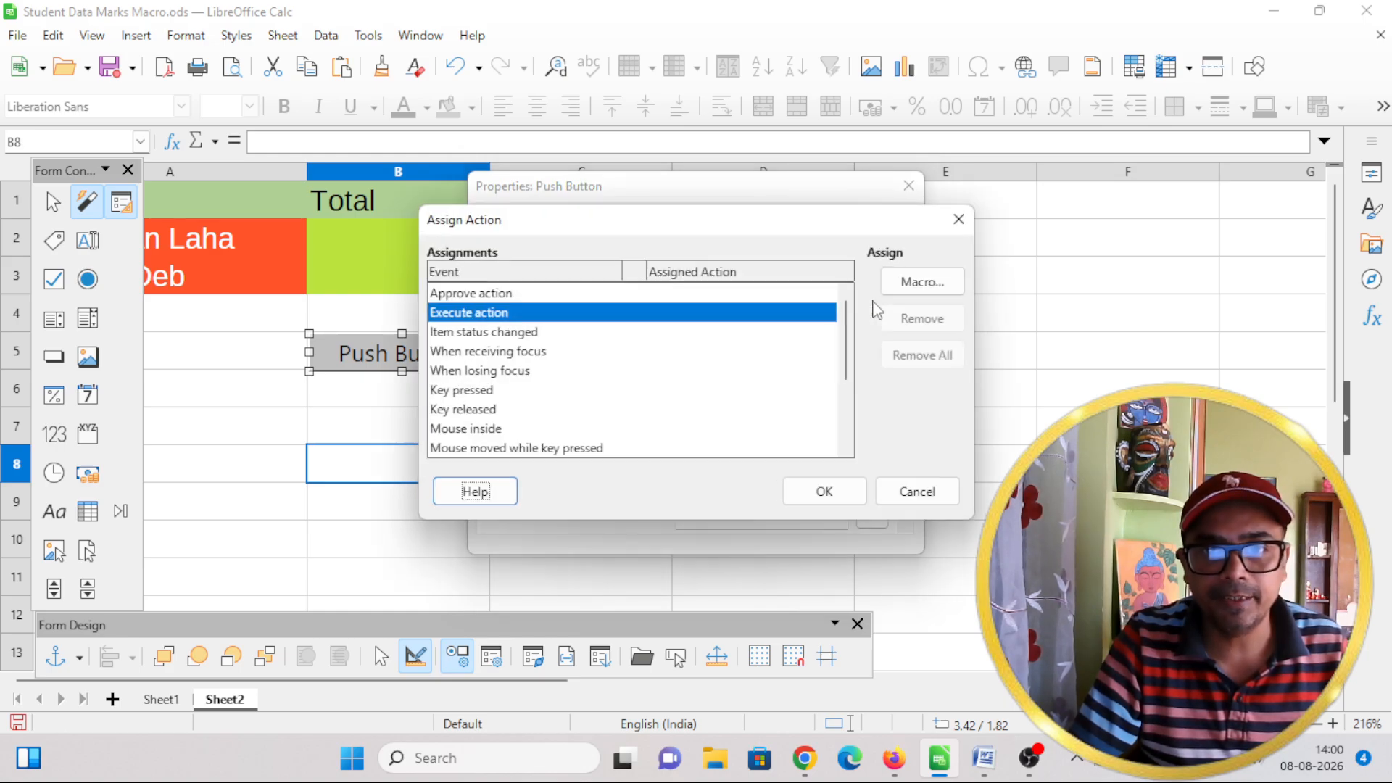
pyautogui.click(906, 282)
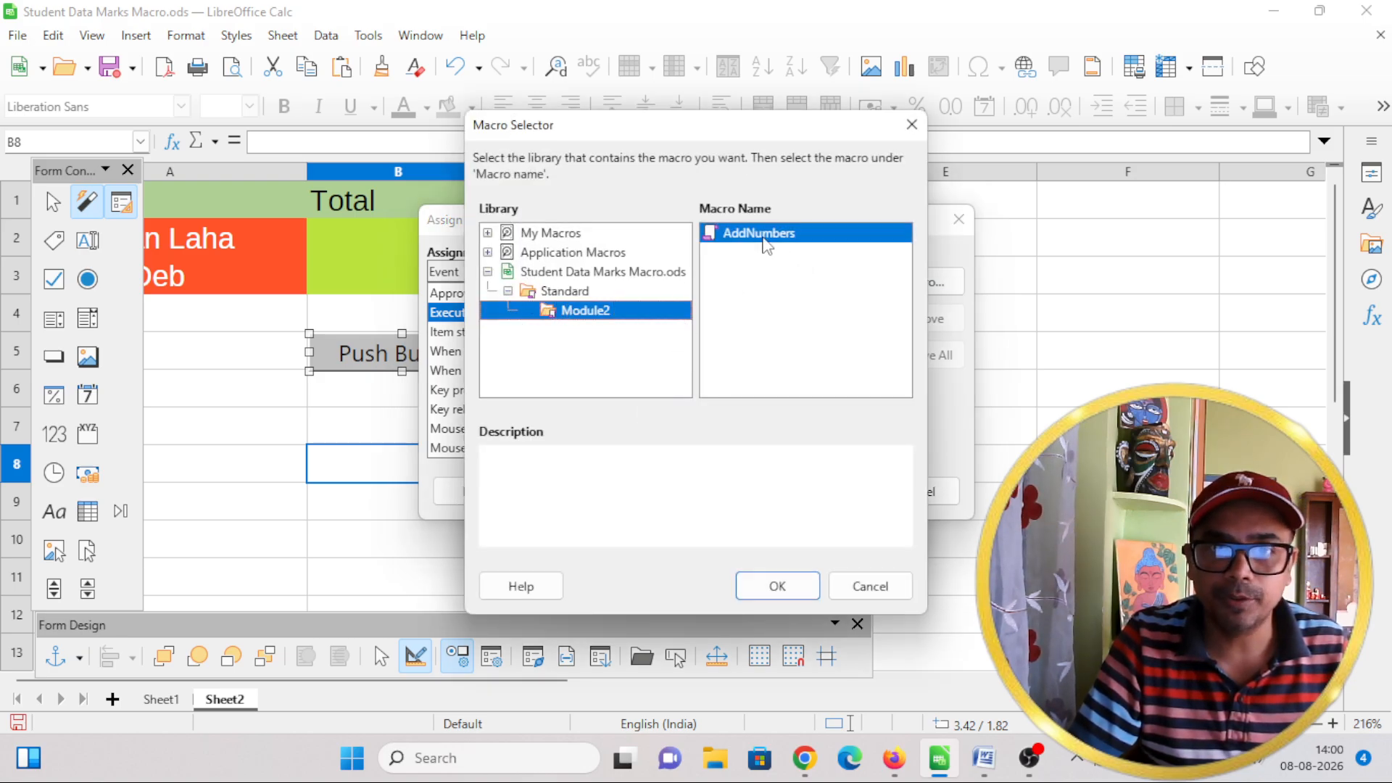
pyautogui.click(746, 236)
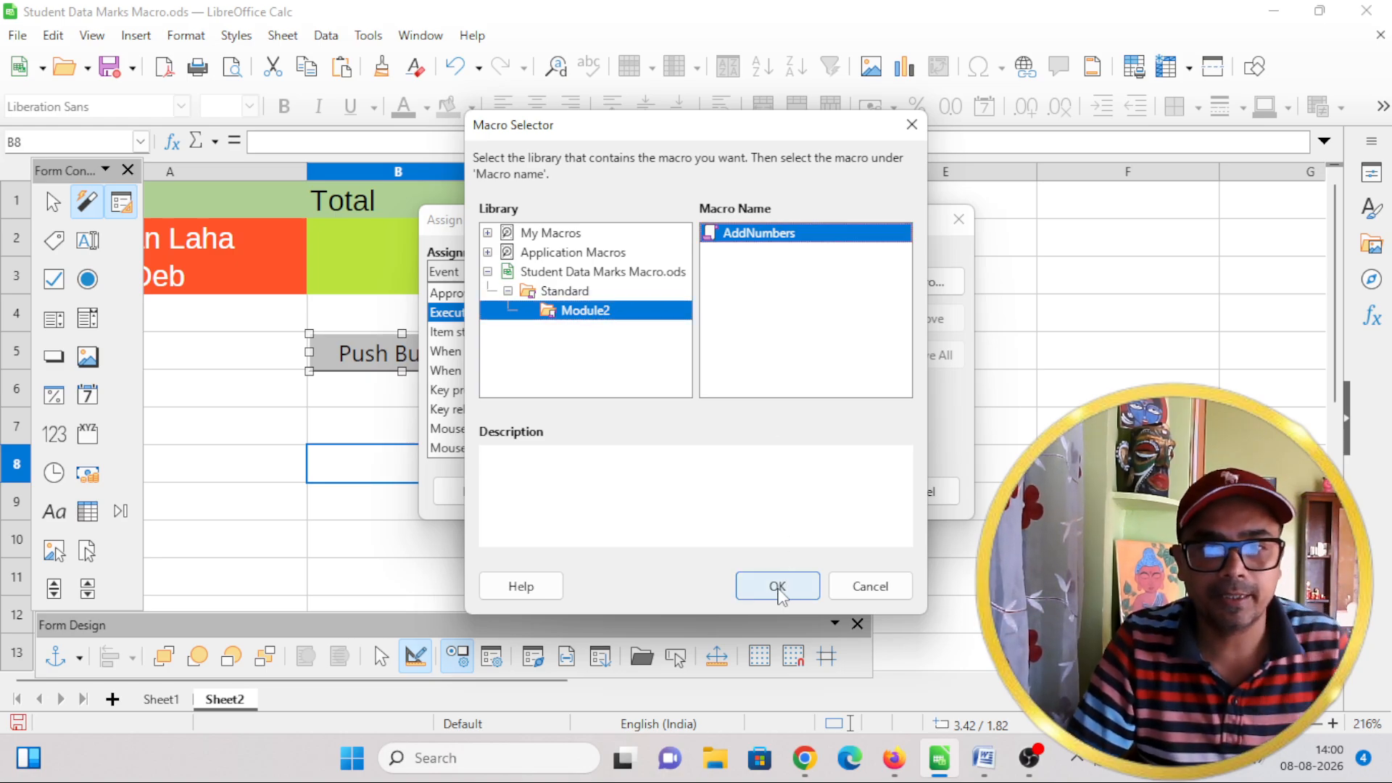
pyautogui.click(778, 587)
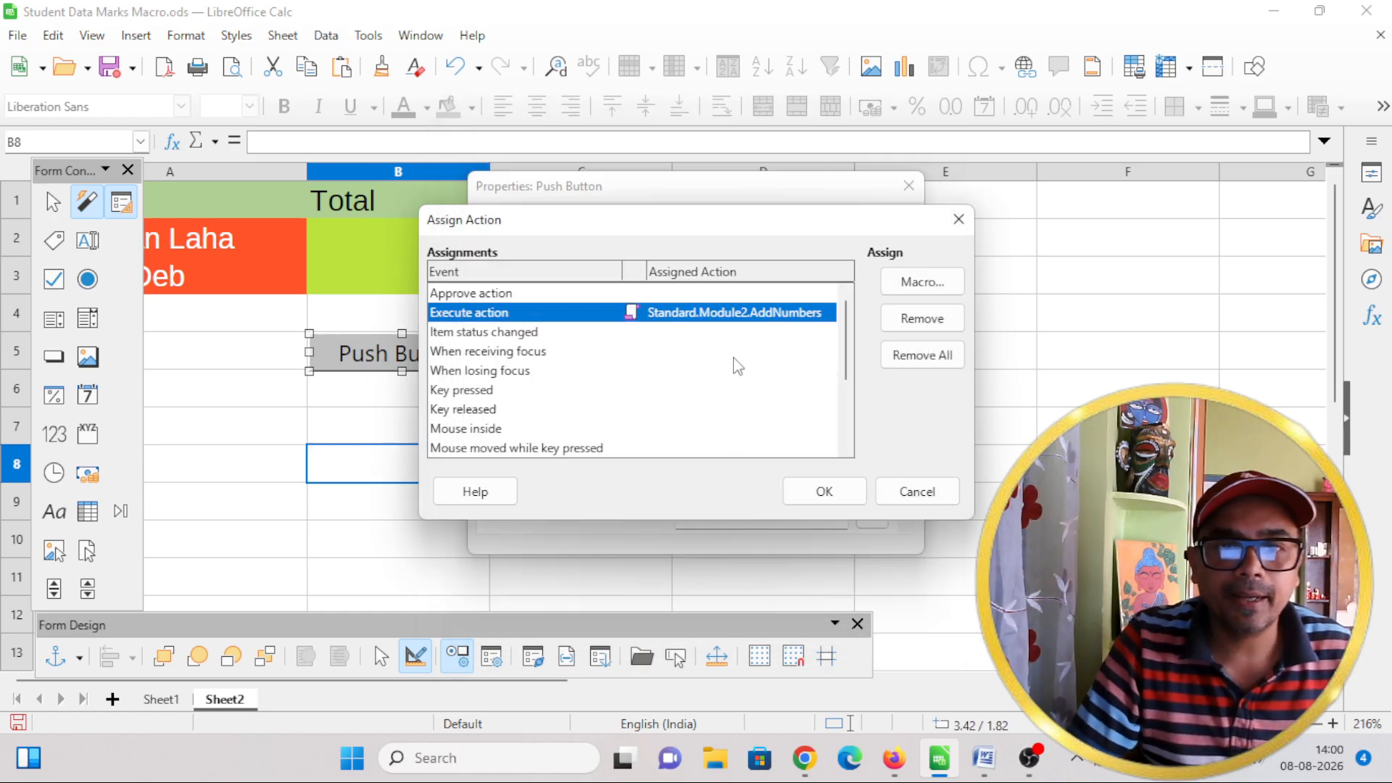
pyautogui.click(832, 500)
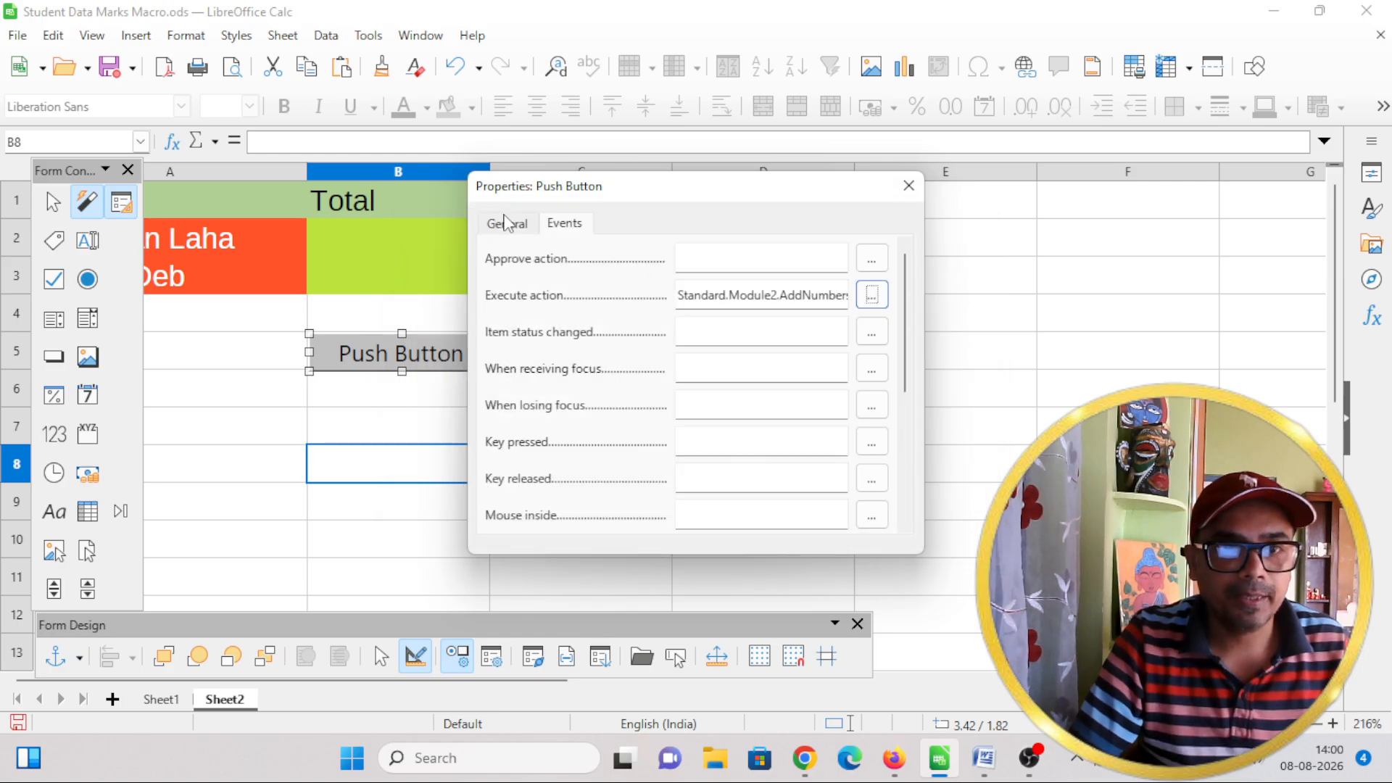
# - Set the push button's label to "Show Result"
pyautogui.click(506, 223)
pyautogui.click(753, 290)
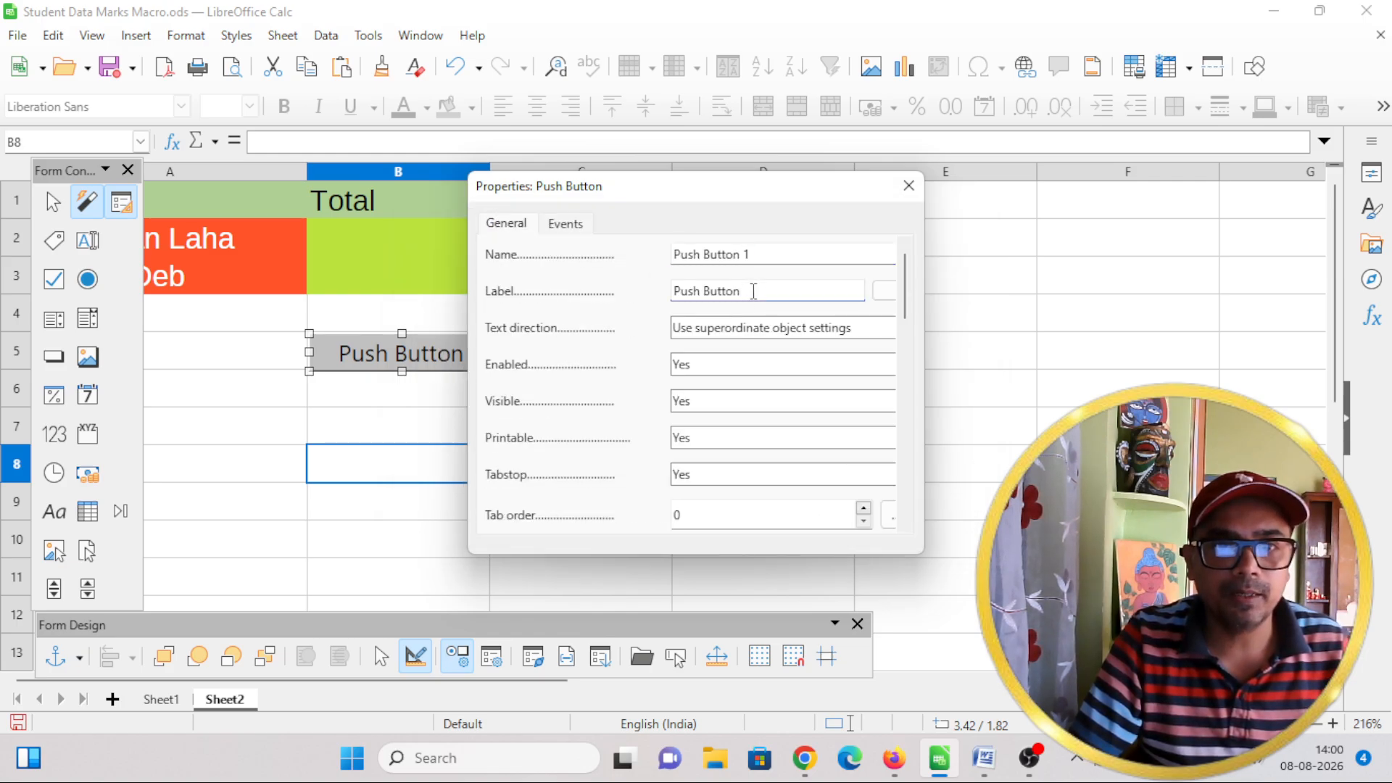
pyautogui.press('BackSpace')
pyautogui.press('BackSpace')
pyautogui.press('BackSpace')
pyautogui.press('BackSpace')
pyautogui.press('BackSpace')
pyautogui.press('BackSpace')
pyautogui.press('BackSpace')
pyautogui.press('BackSpace')
pyautogui.press('BackSpace')
pyautogui.press('BackSpace')
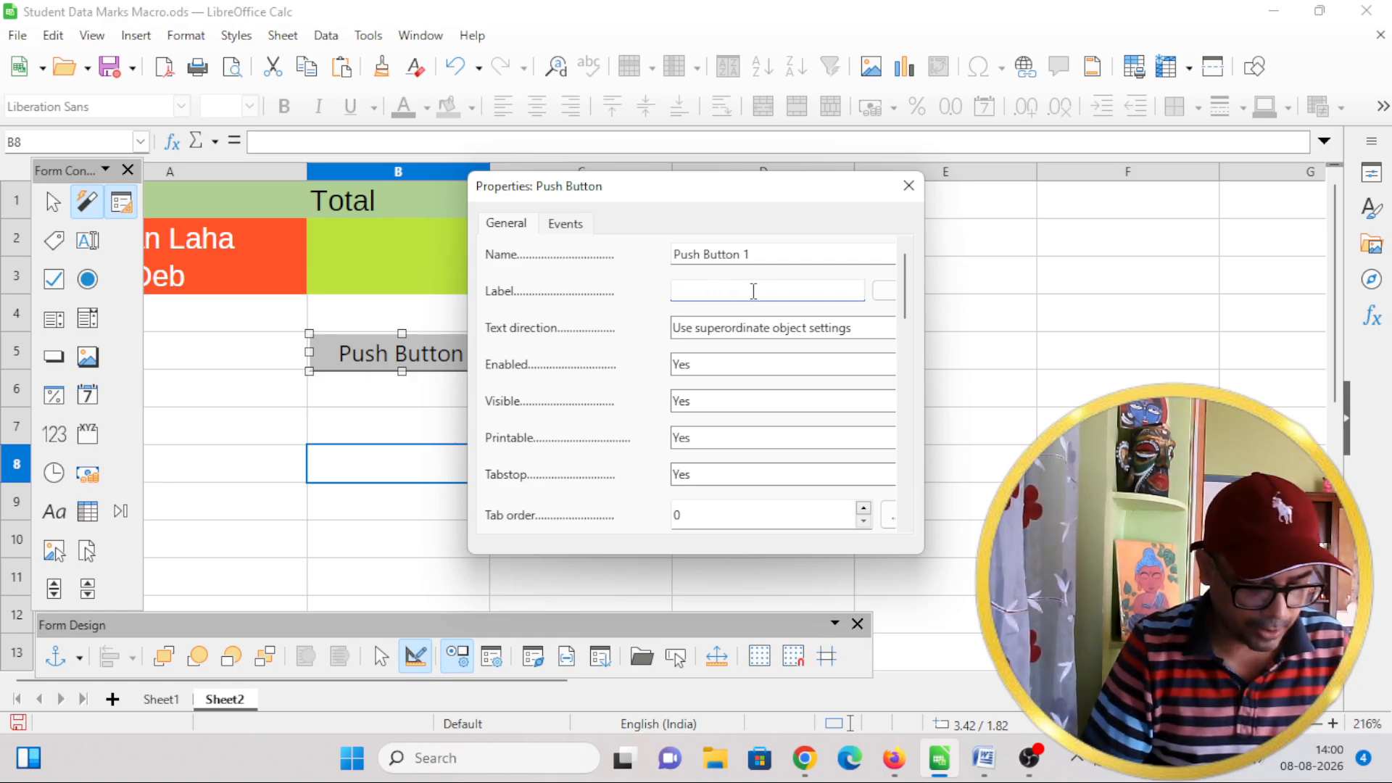
pyautogui.write('Show')
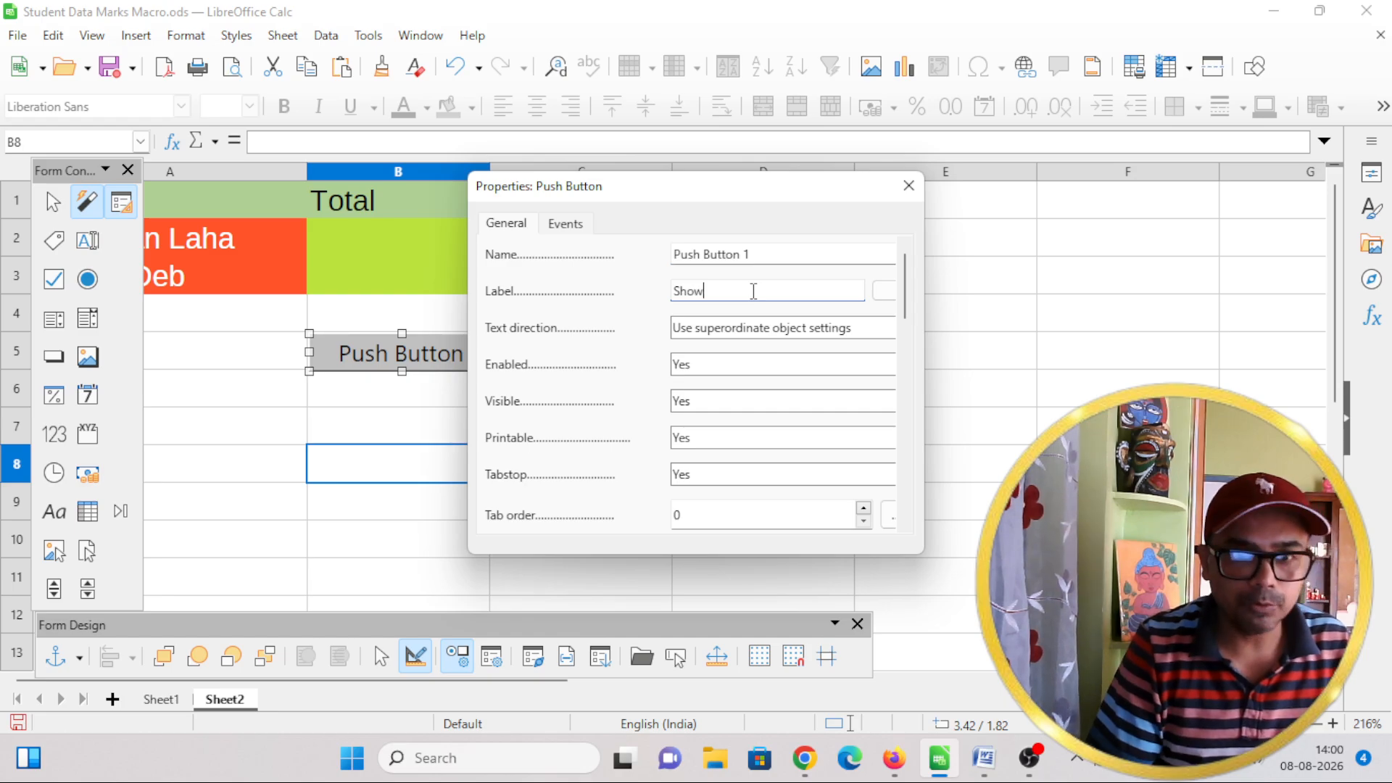
pyautogui.write(' Res')
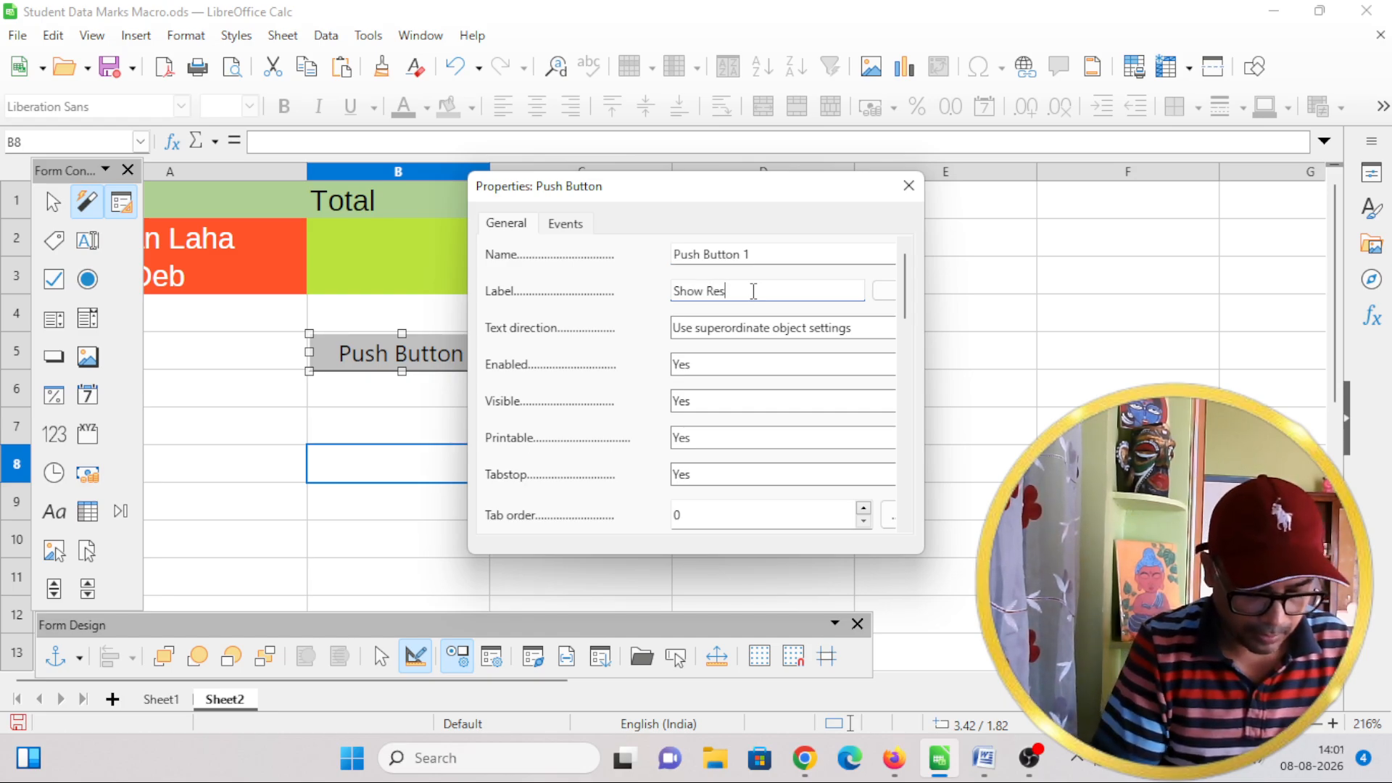
pyautogui.write('ult')
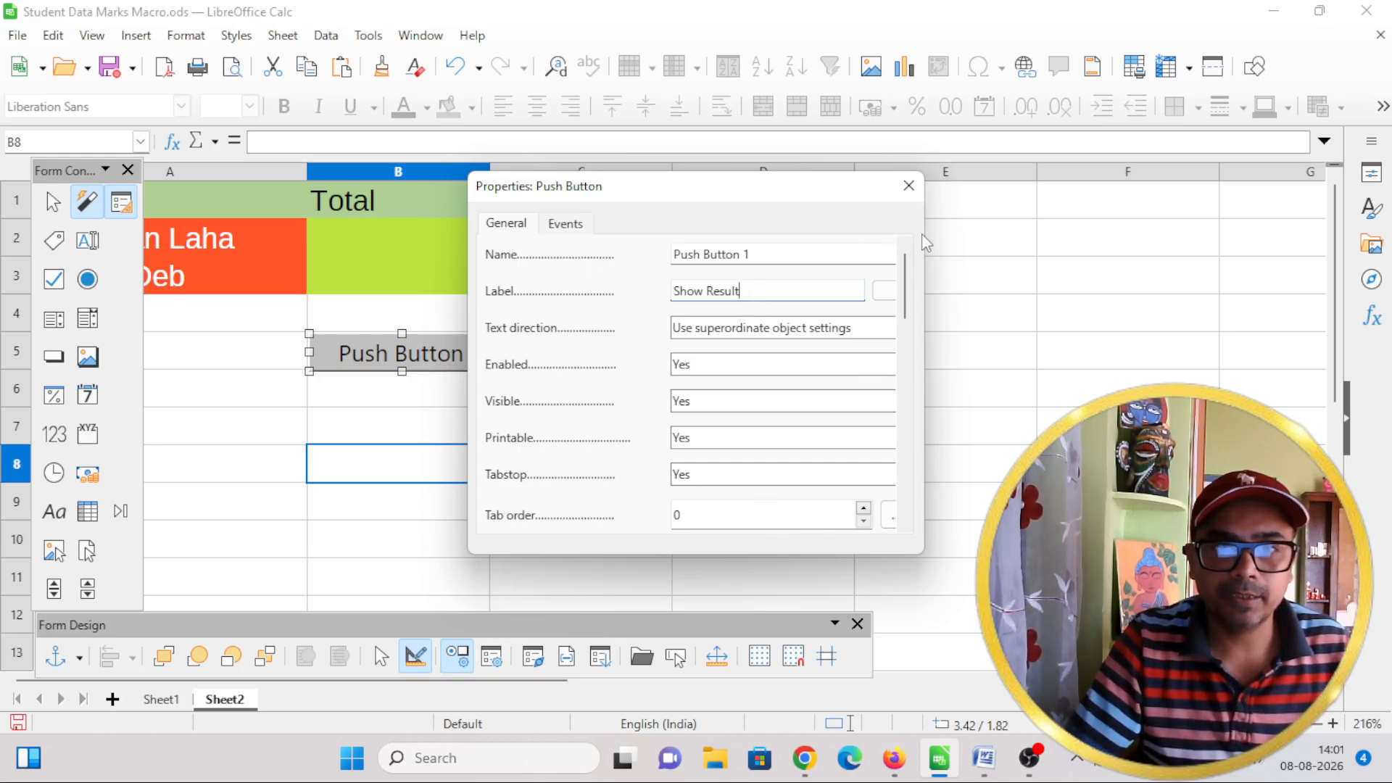
# - Close the push button's properties and turn off Design Mode so the button can be used
pyautogui.click(908, 186)
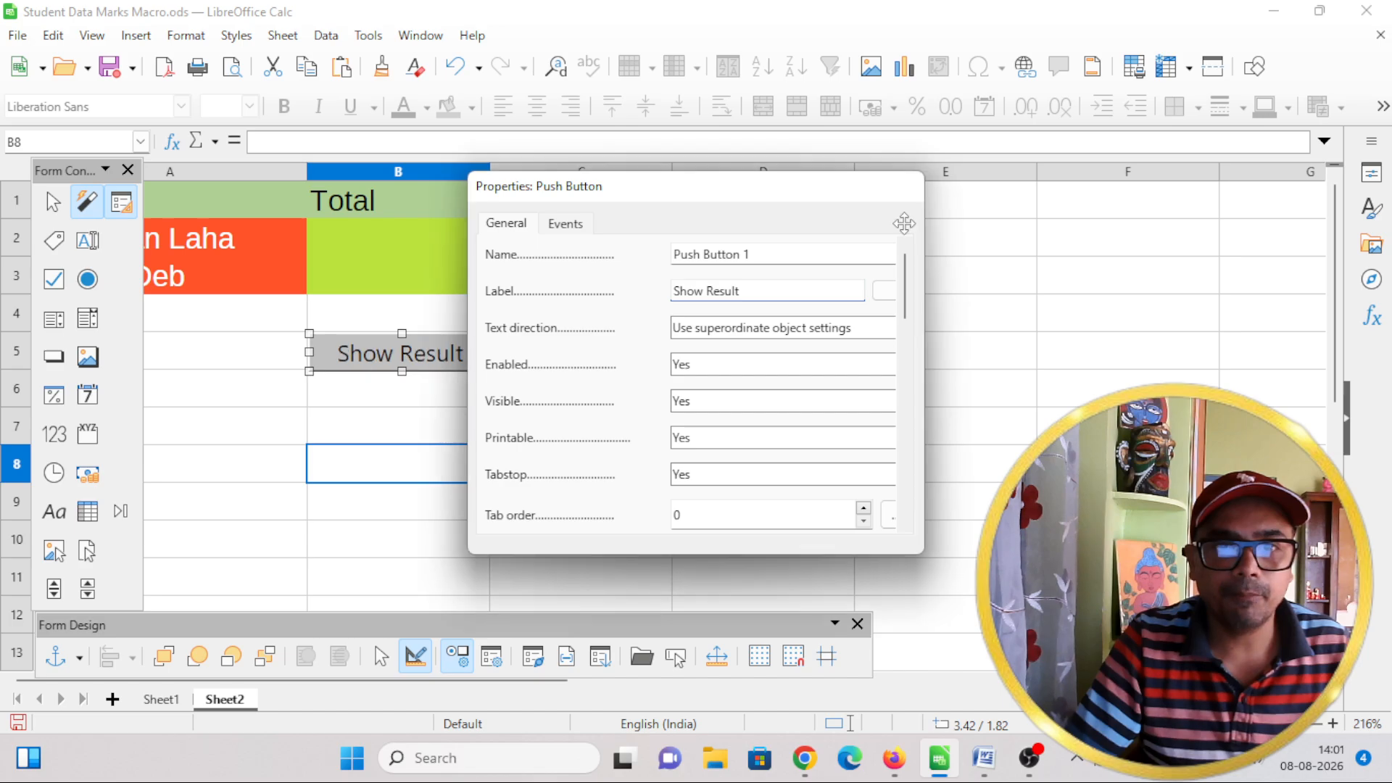
pyautogui.click(538, 404)
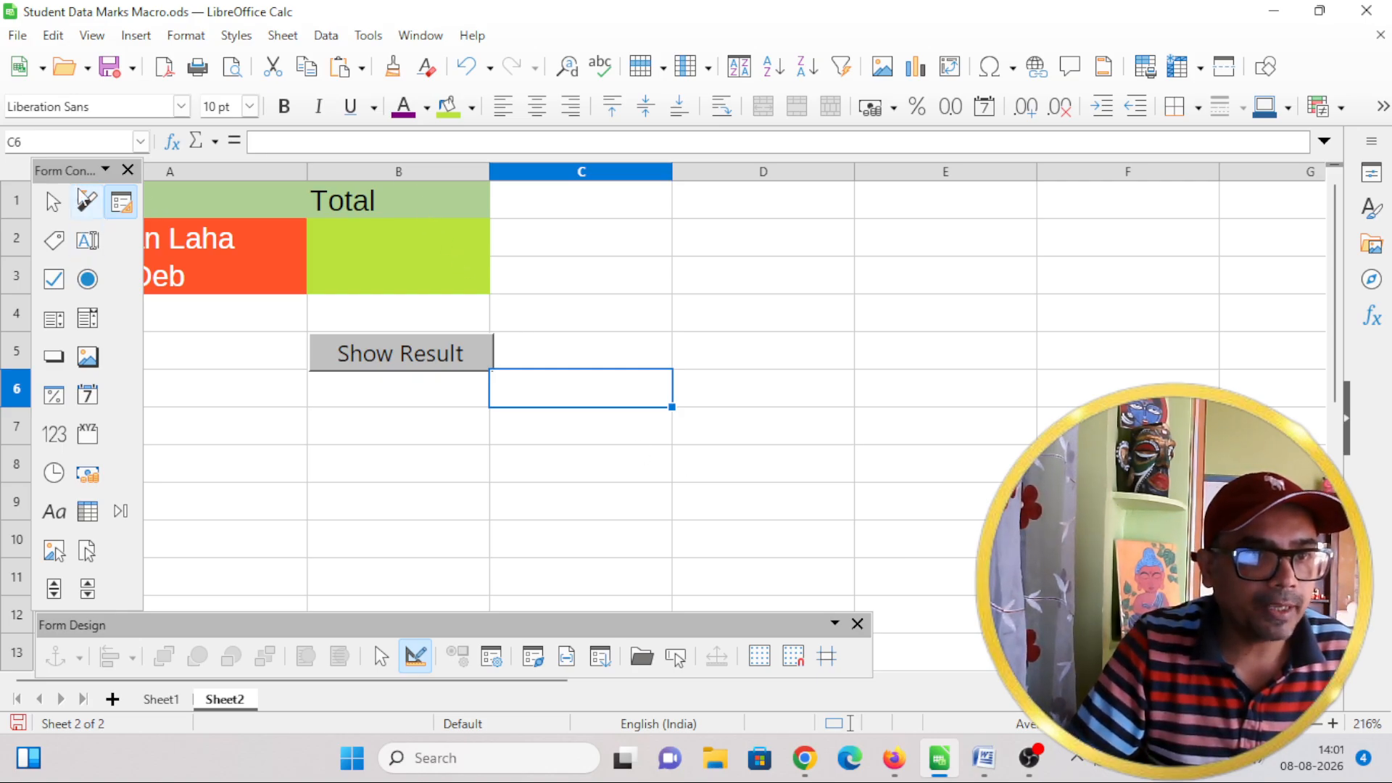
pyautogui.click(125, 206)
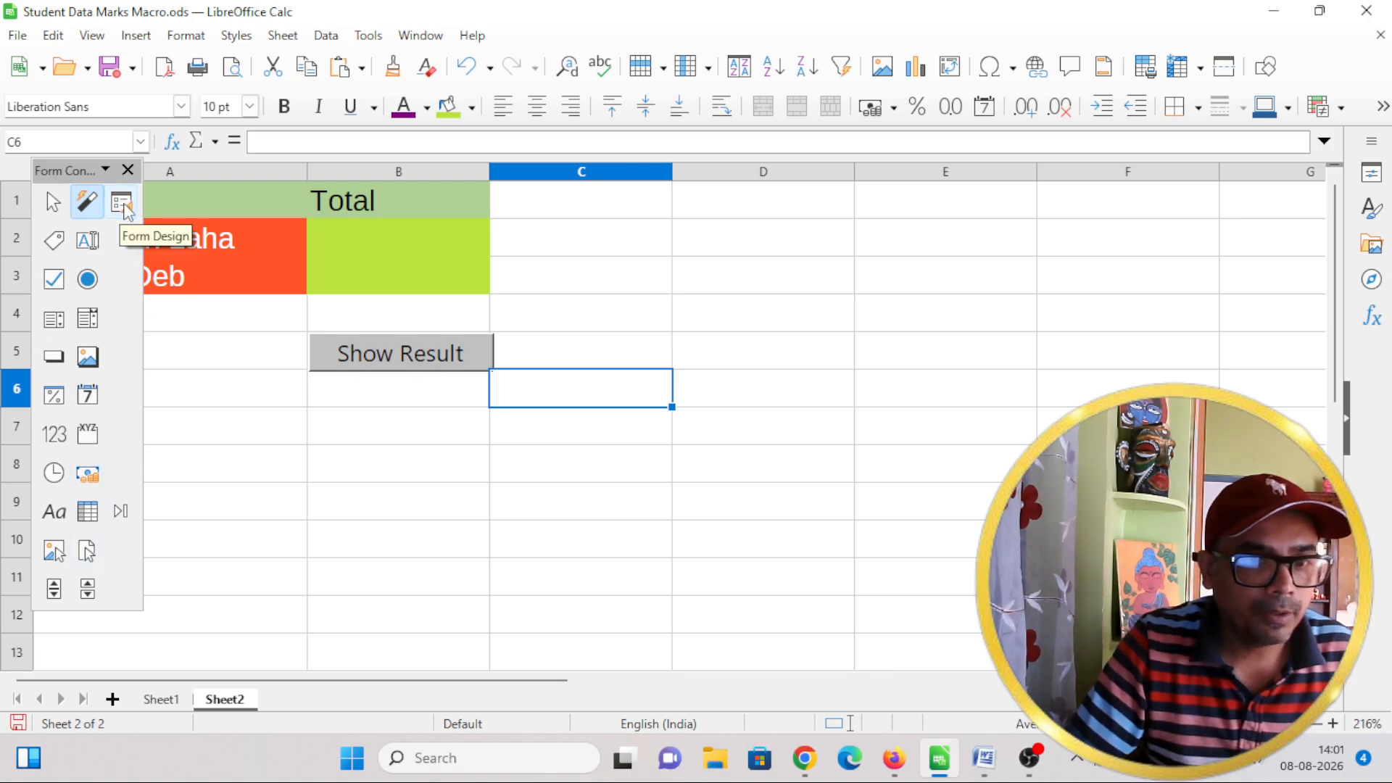
pyautogui.click(124, 206)
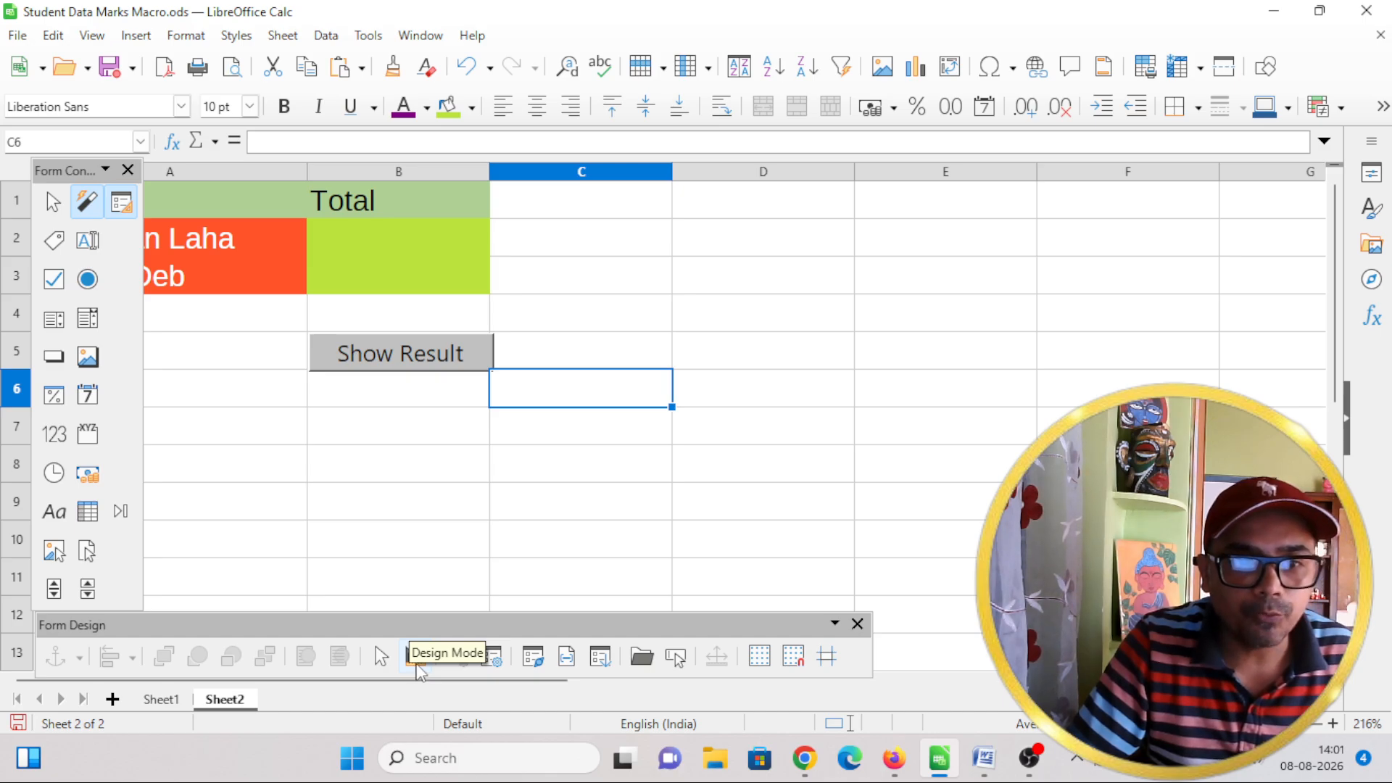
pyautogui.click(417, 661)
pyautogui.click(435, 353)
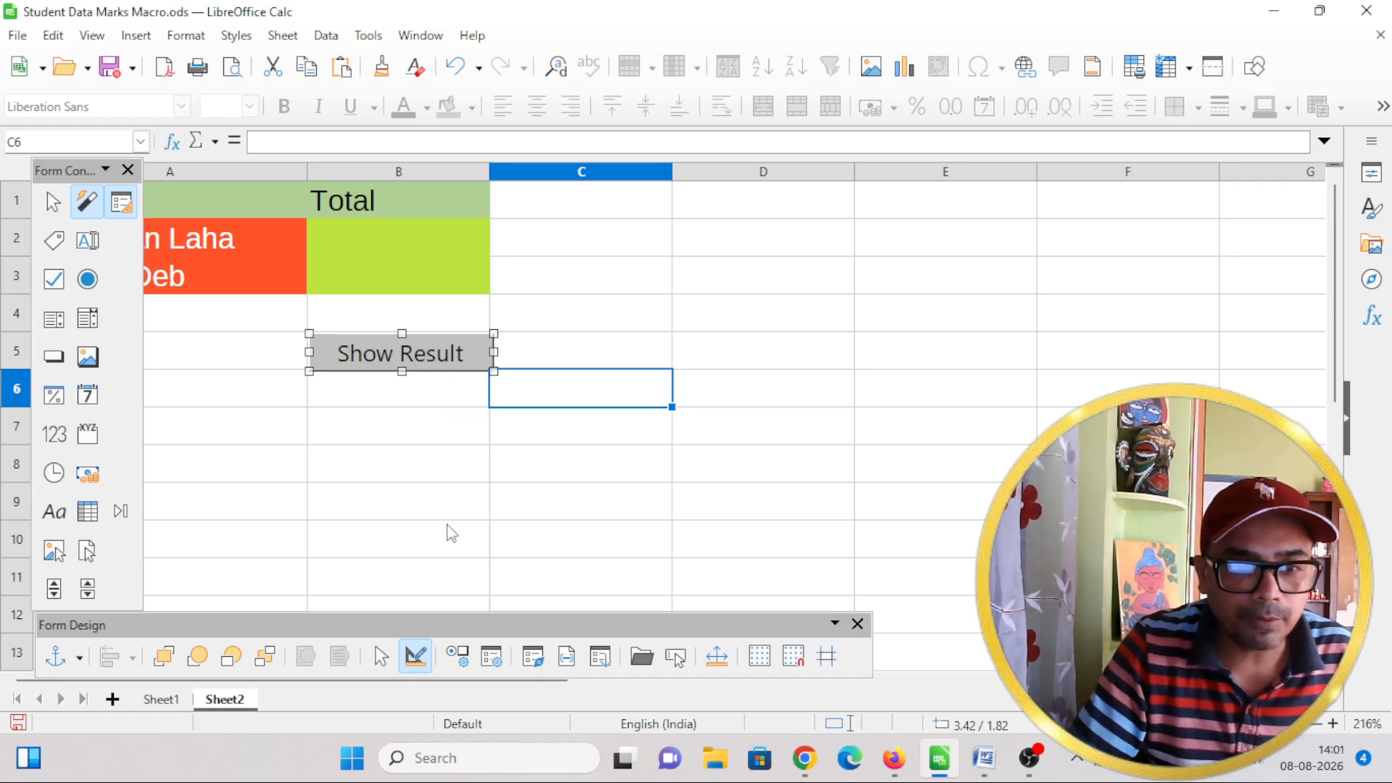
pyautogui.click(415, 655)
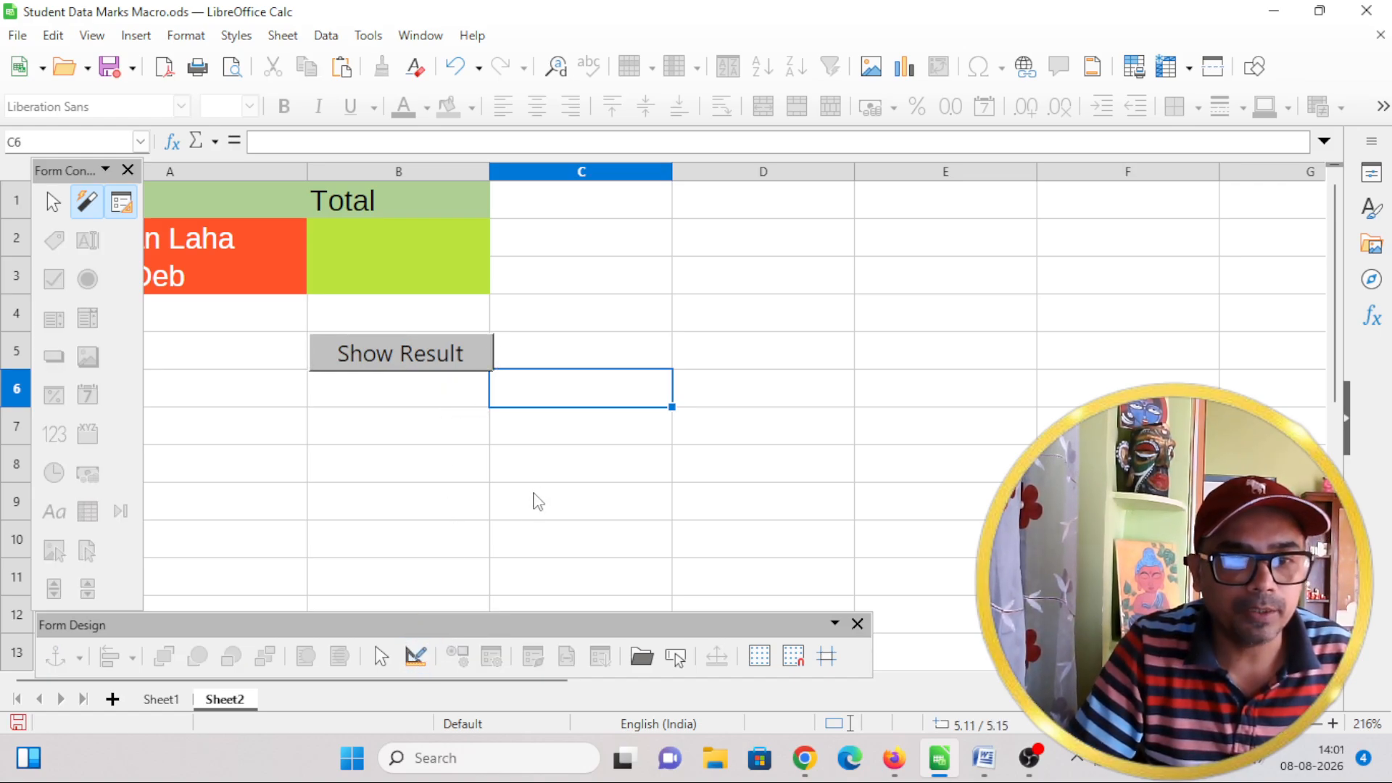
# - Close the Form Design and Form Controls toolbars
pyautogui.click(858, 623)
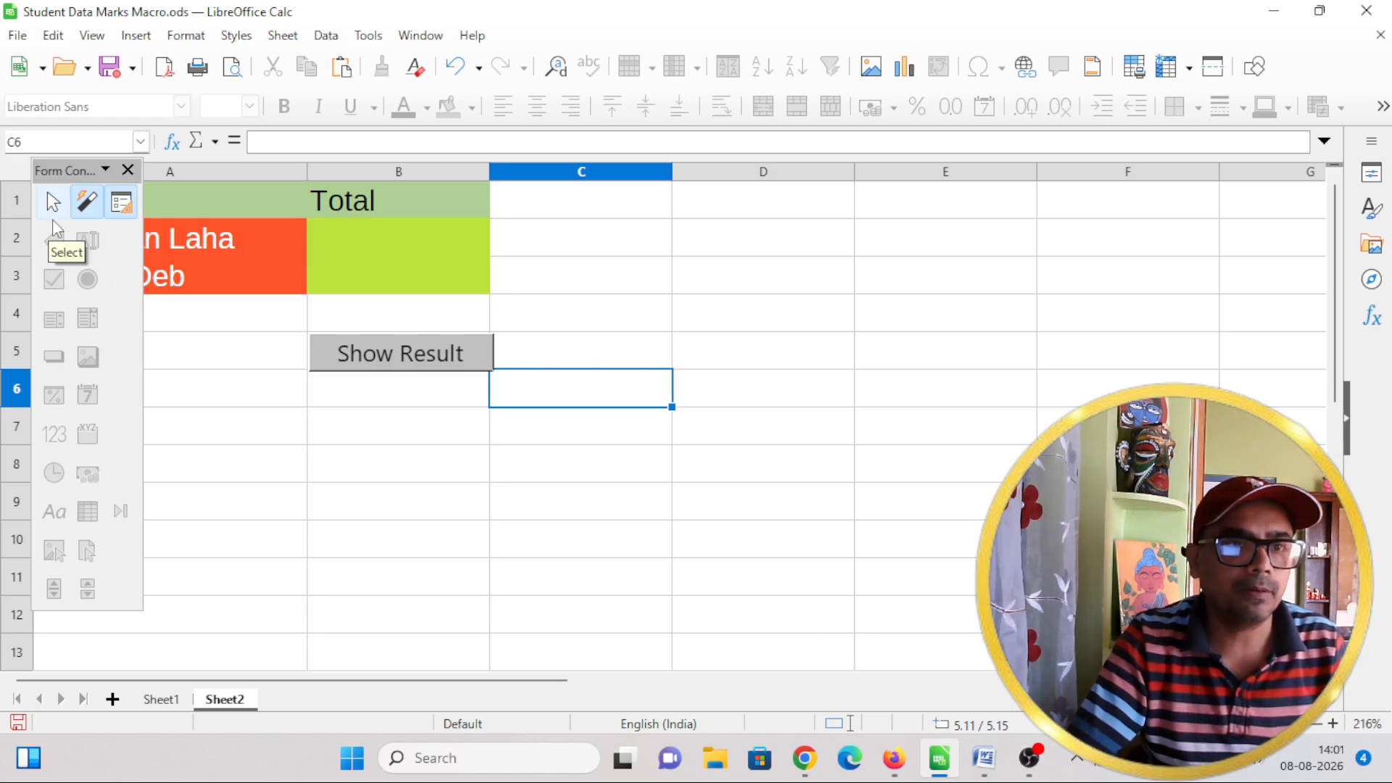
pyautogui.click(128, 169)
pyautogui.click(486, 456)
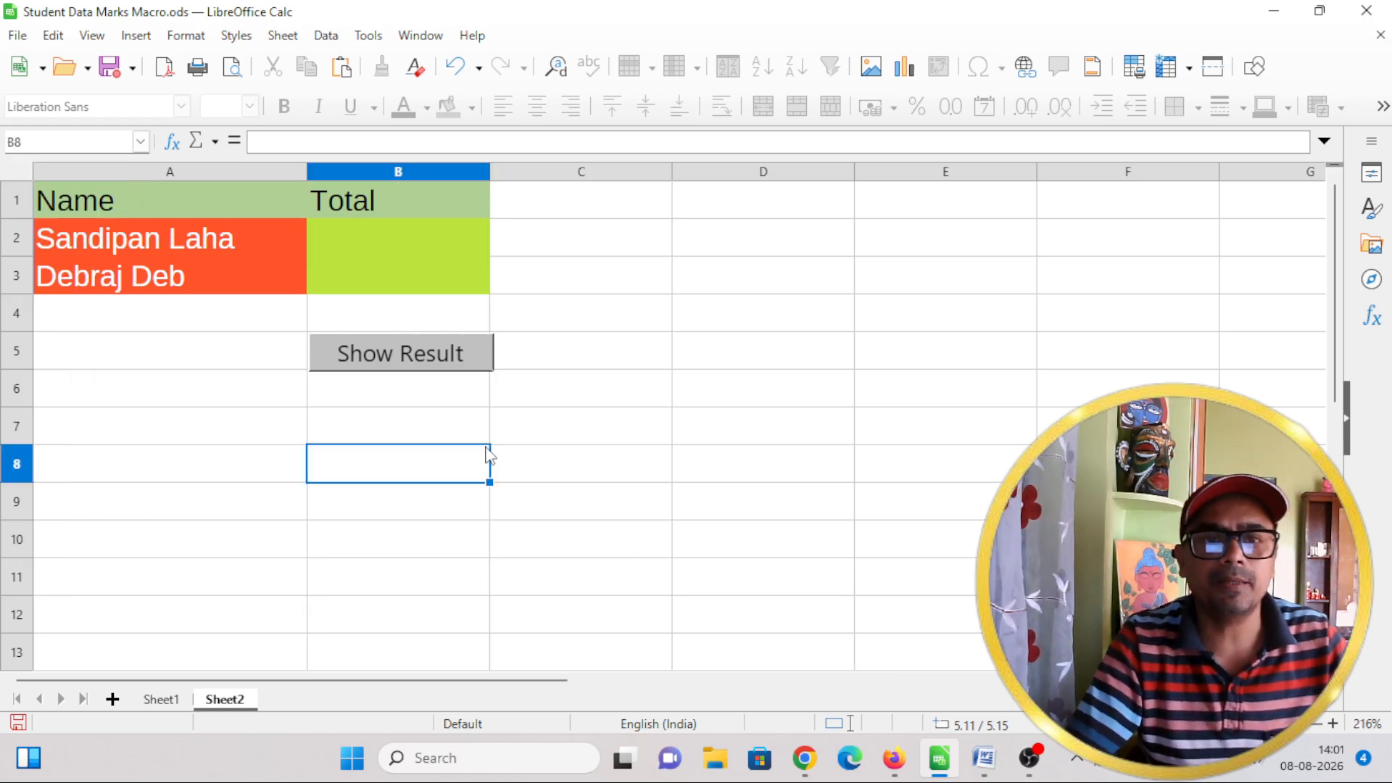
# - Run the assigned macro with the Show Result button to fill in the students' totals
pyautogui.click(639, 403)
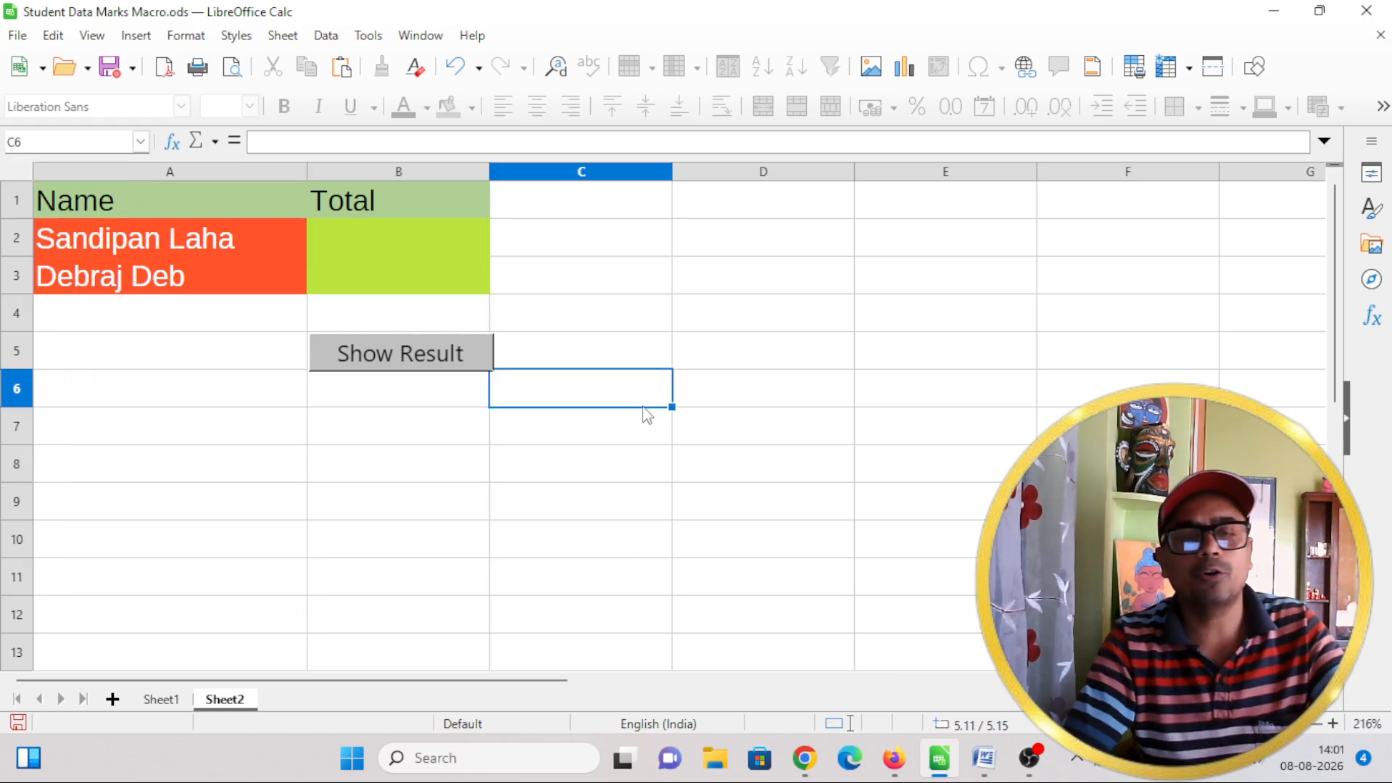
pyautogui.click(535, 479)
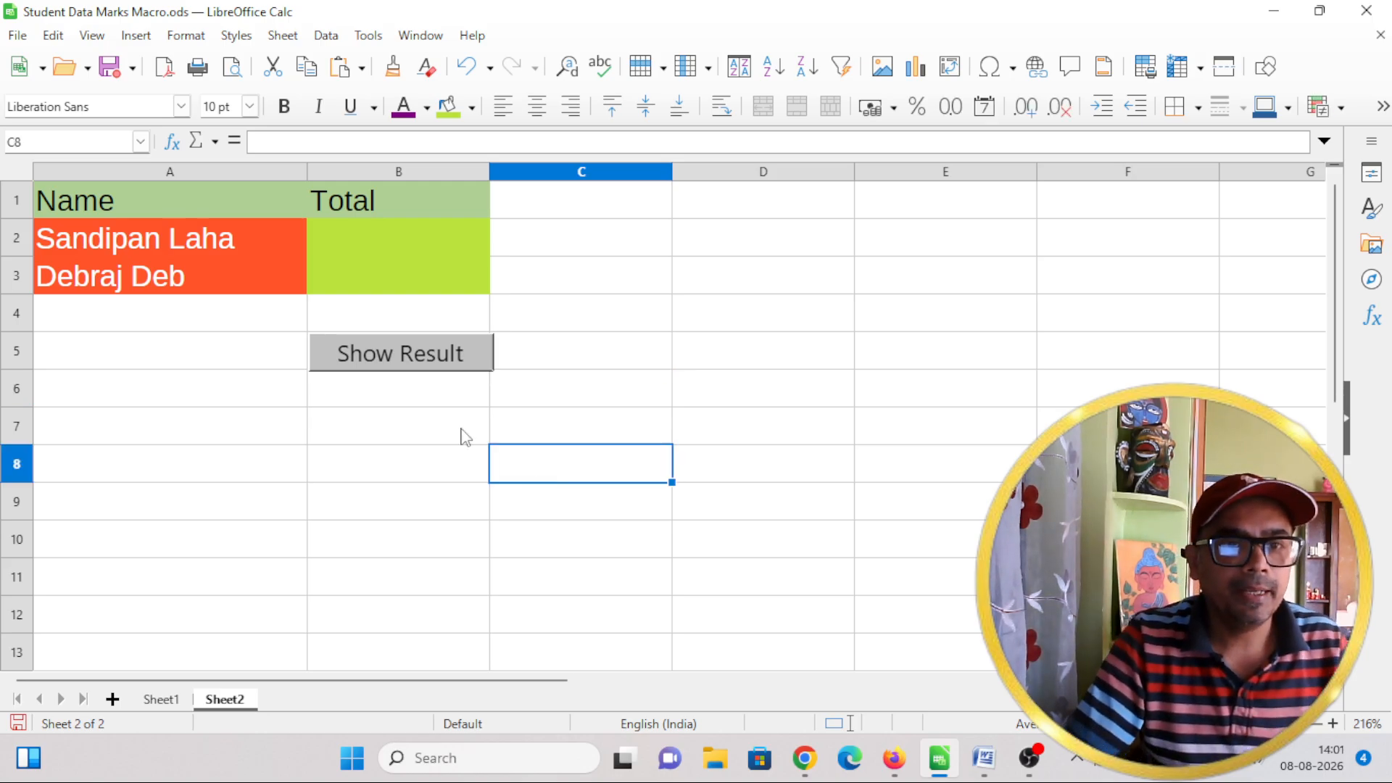
pyautogui.click(432, 362)
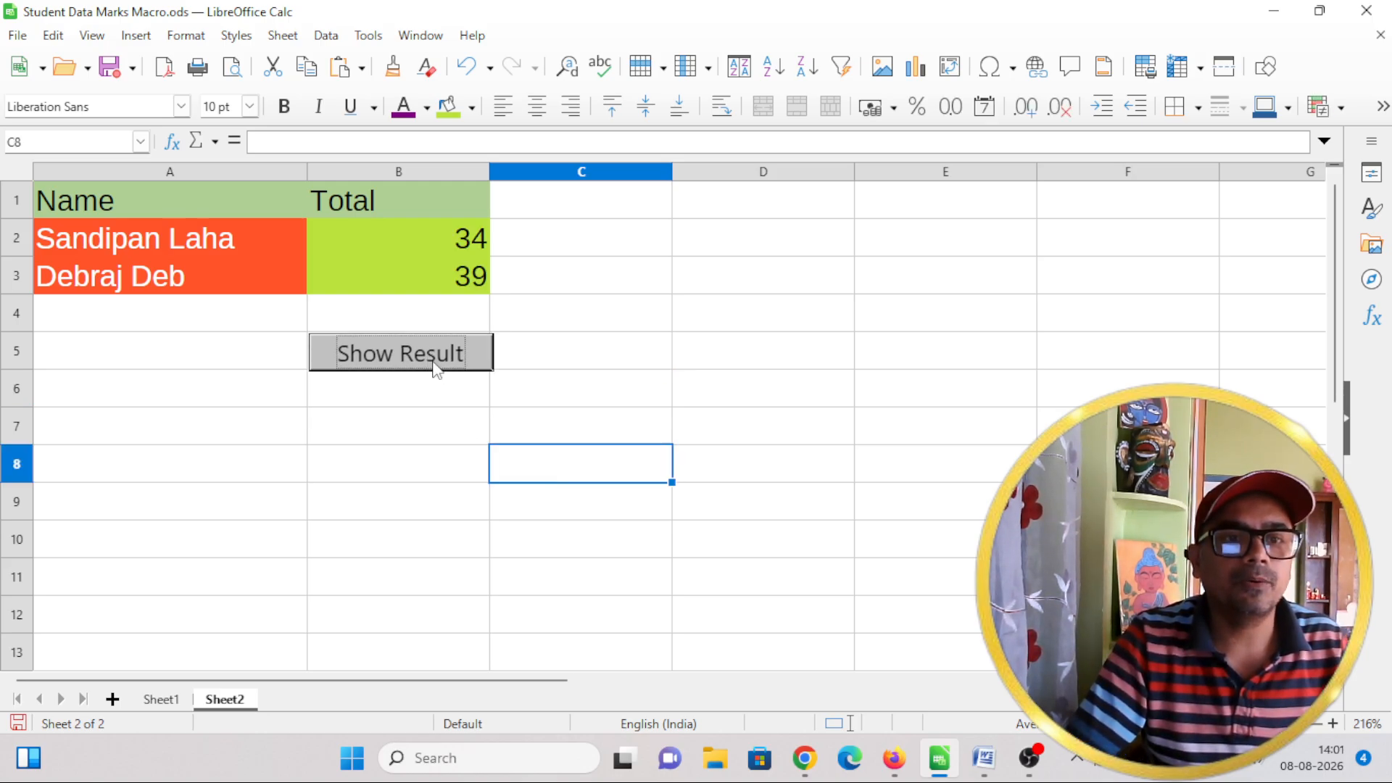
# - Clear the totals in B2 and B3, and fill them in again with the Show Result button
pyautogui.click(469, 239)
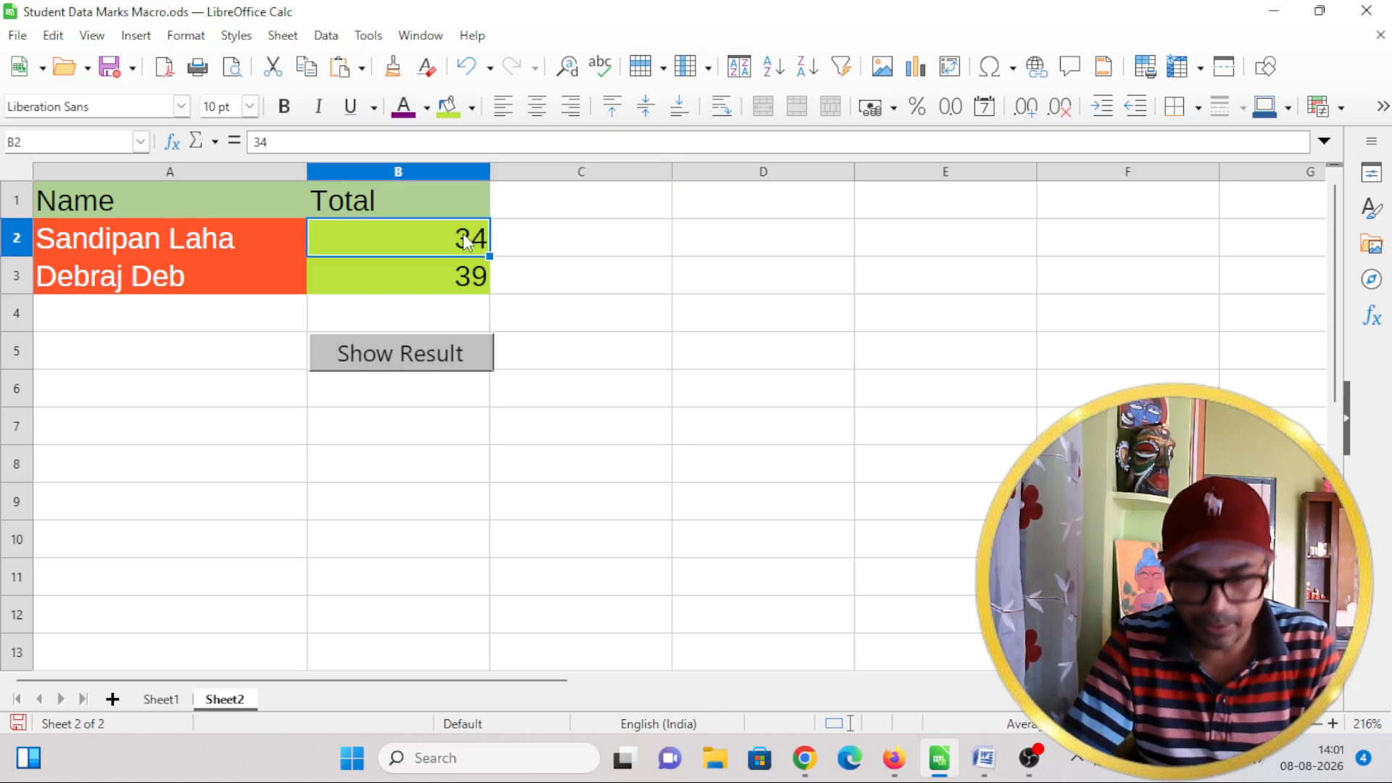
pyautogui.press('Delete')
pyautogui.click(454, 282)
pyautogui.press('Delete')
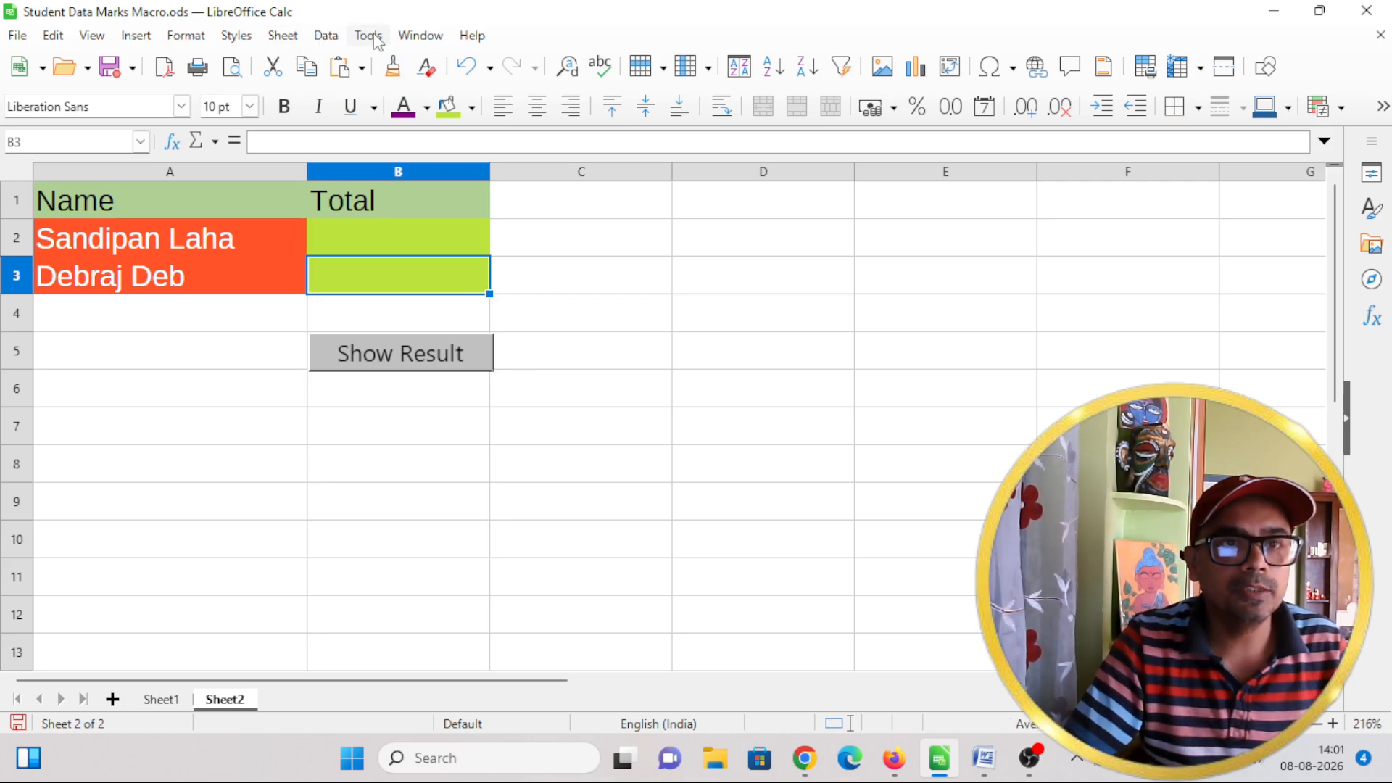
pyautogui.click(389, 349)
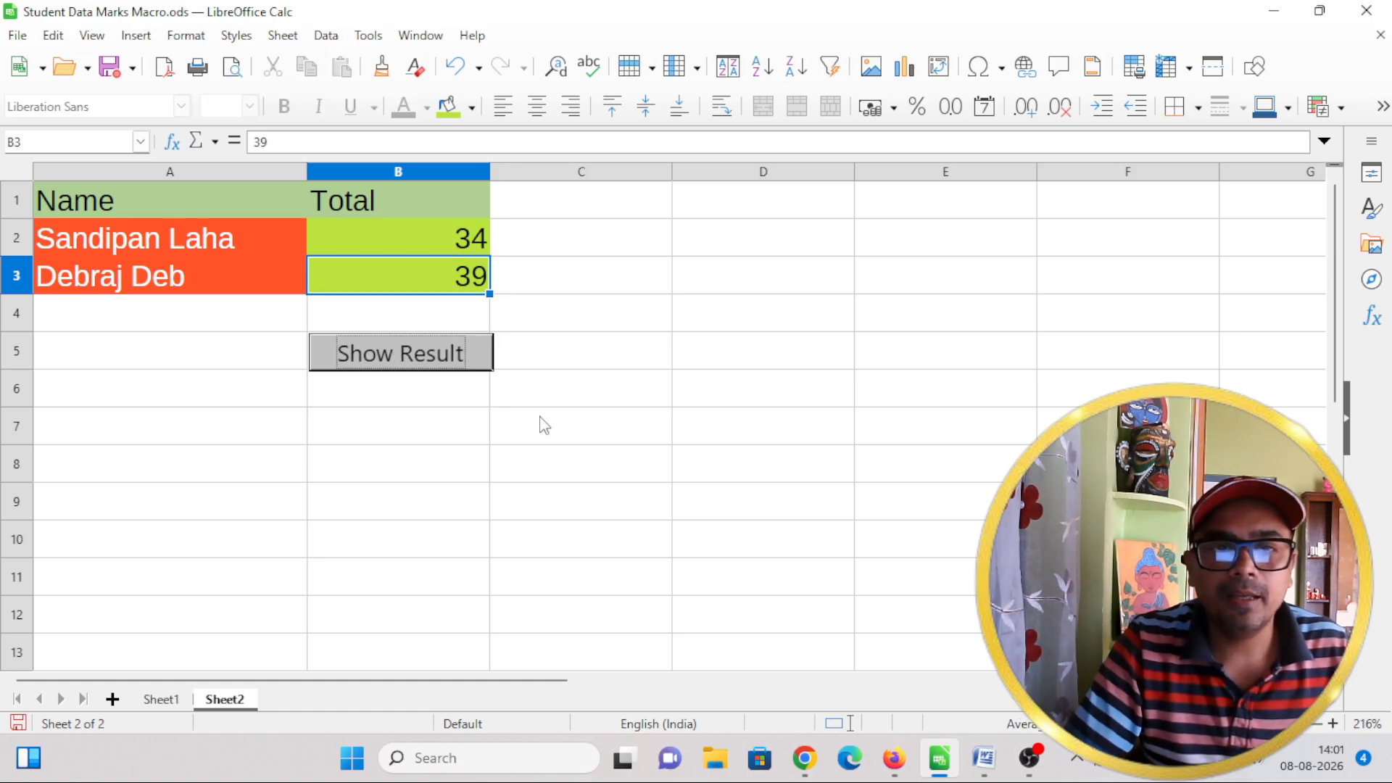
# - Set the Eng mark in C3 of Sheet1 to 10 and refresh the totals with the Show Result button on Sheet2
pyautogui.click(163, 697)
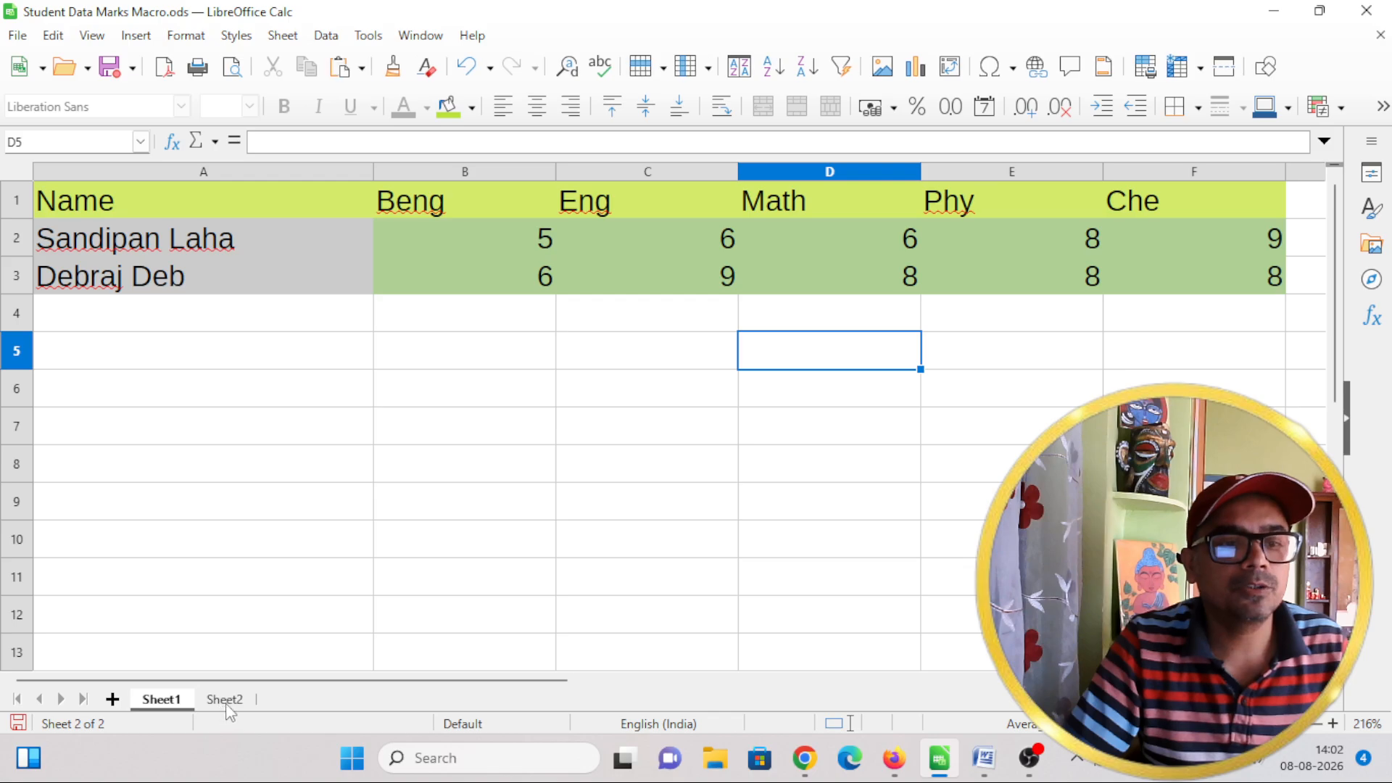
pyautogui.click(695, 252)
pyautogui.click(689, 276)
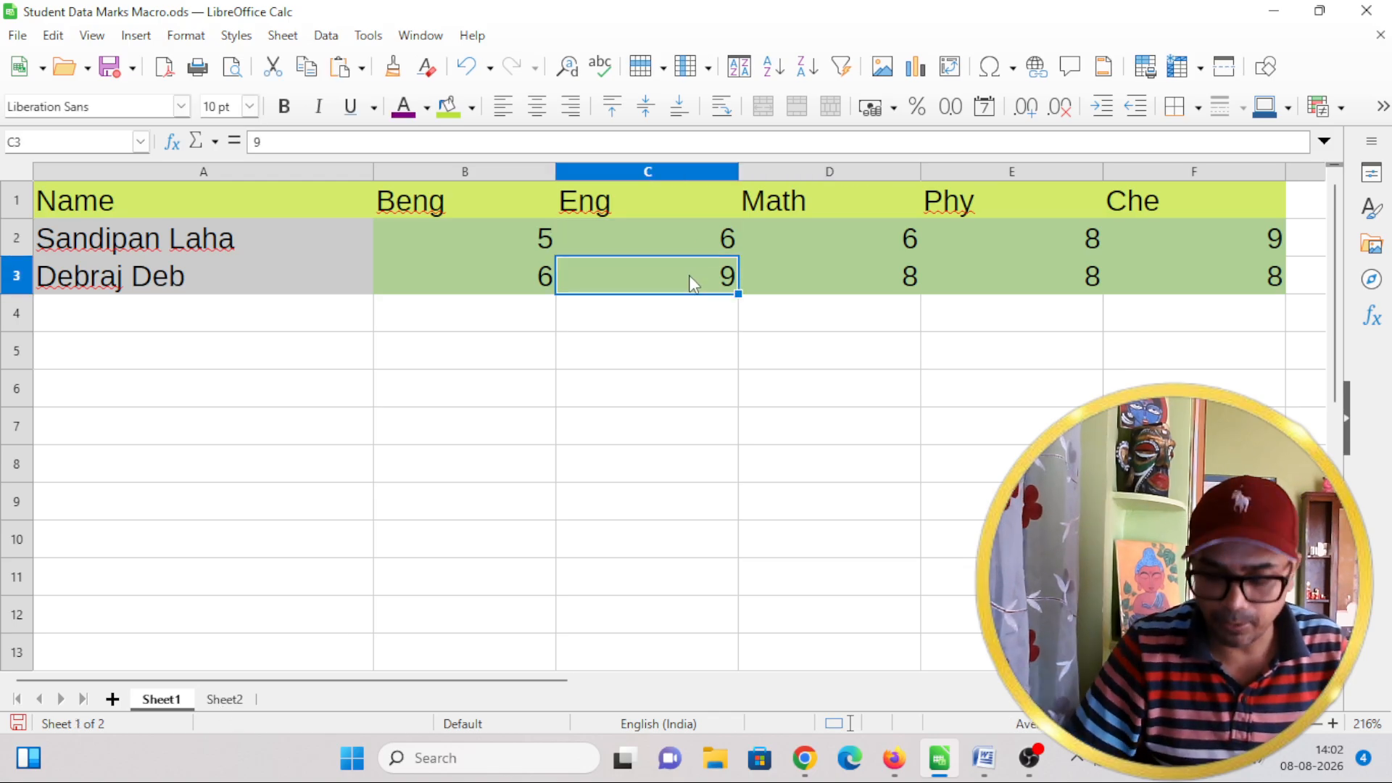
pyautogui.write('10')
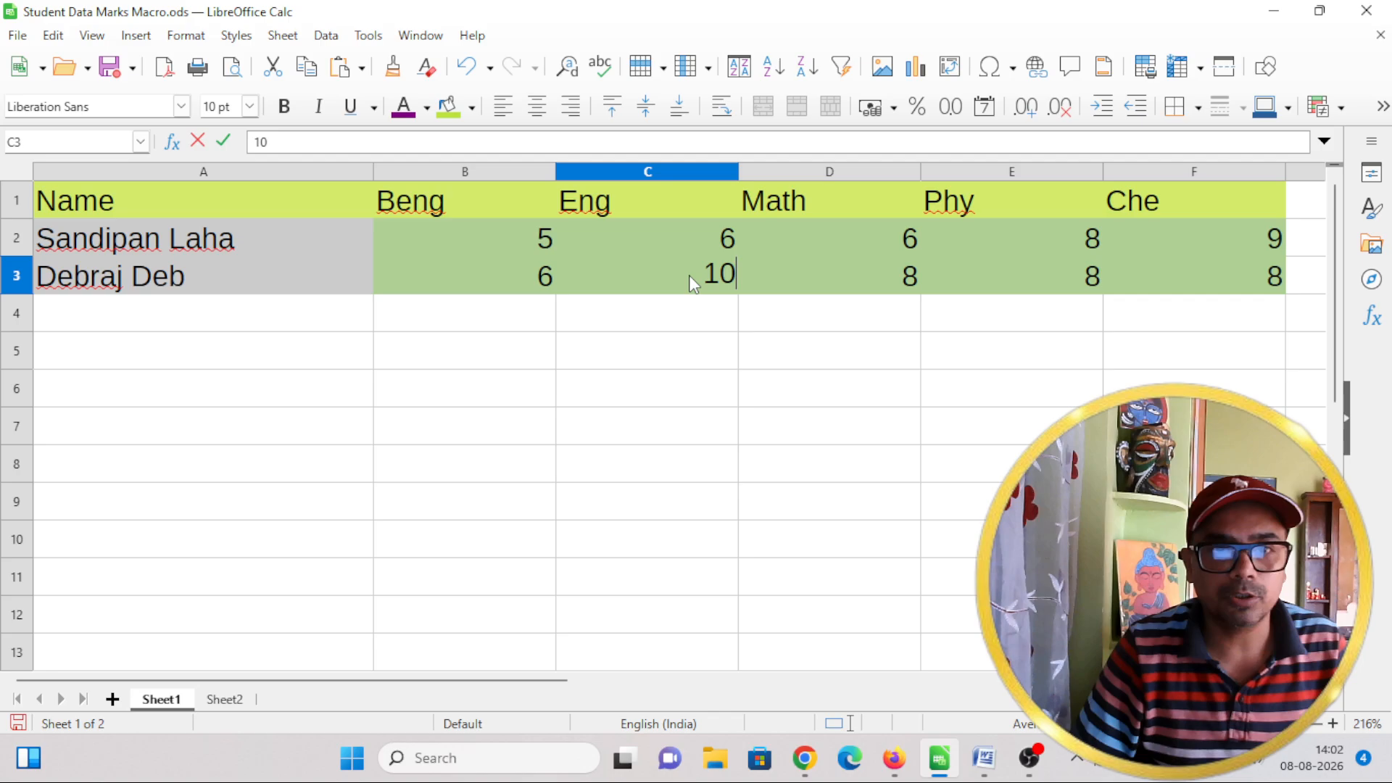
pyautogui.click(224, 699)
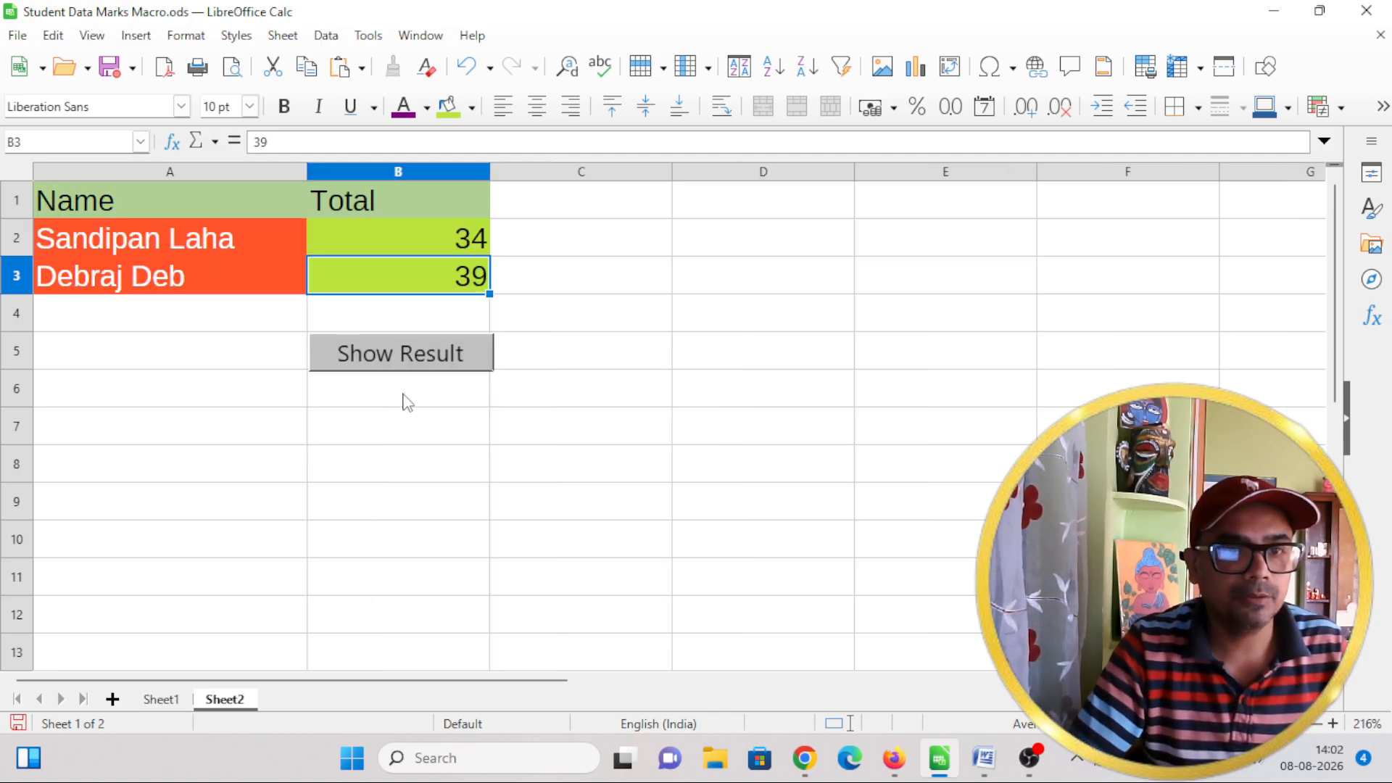
pyautogui.click(426, 344)
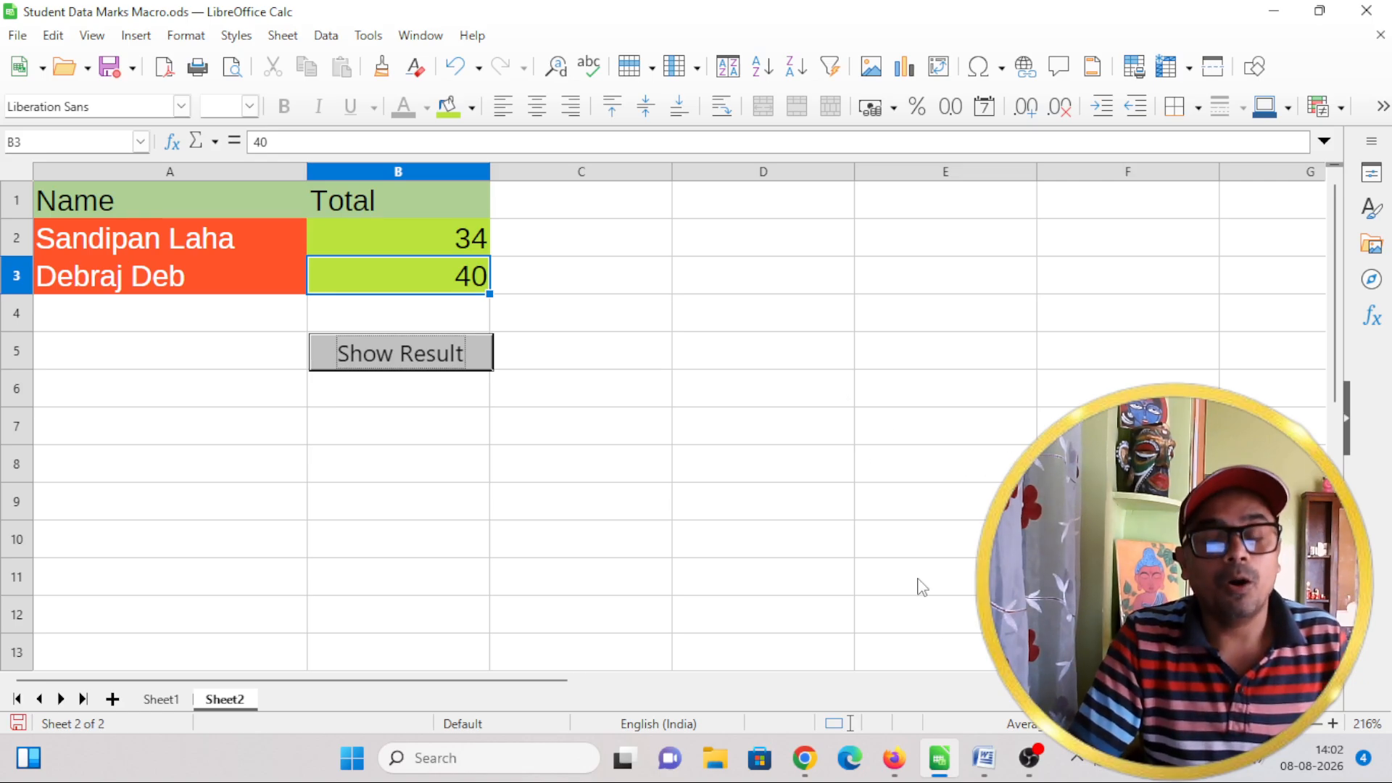
pyautogui.moveTo(1041, 773)
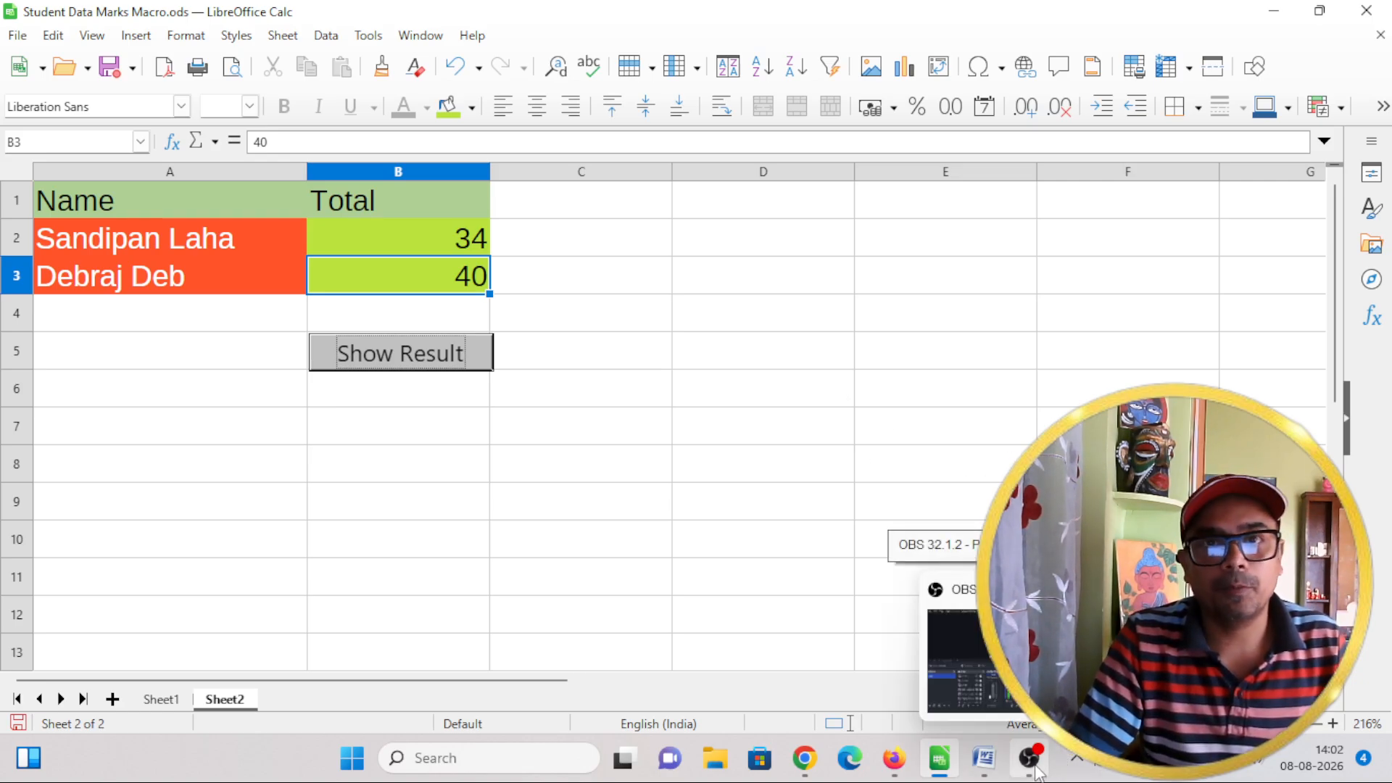
pyautogui.click(1029, 759)
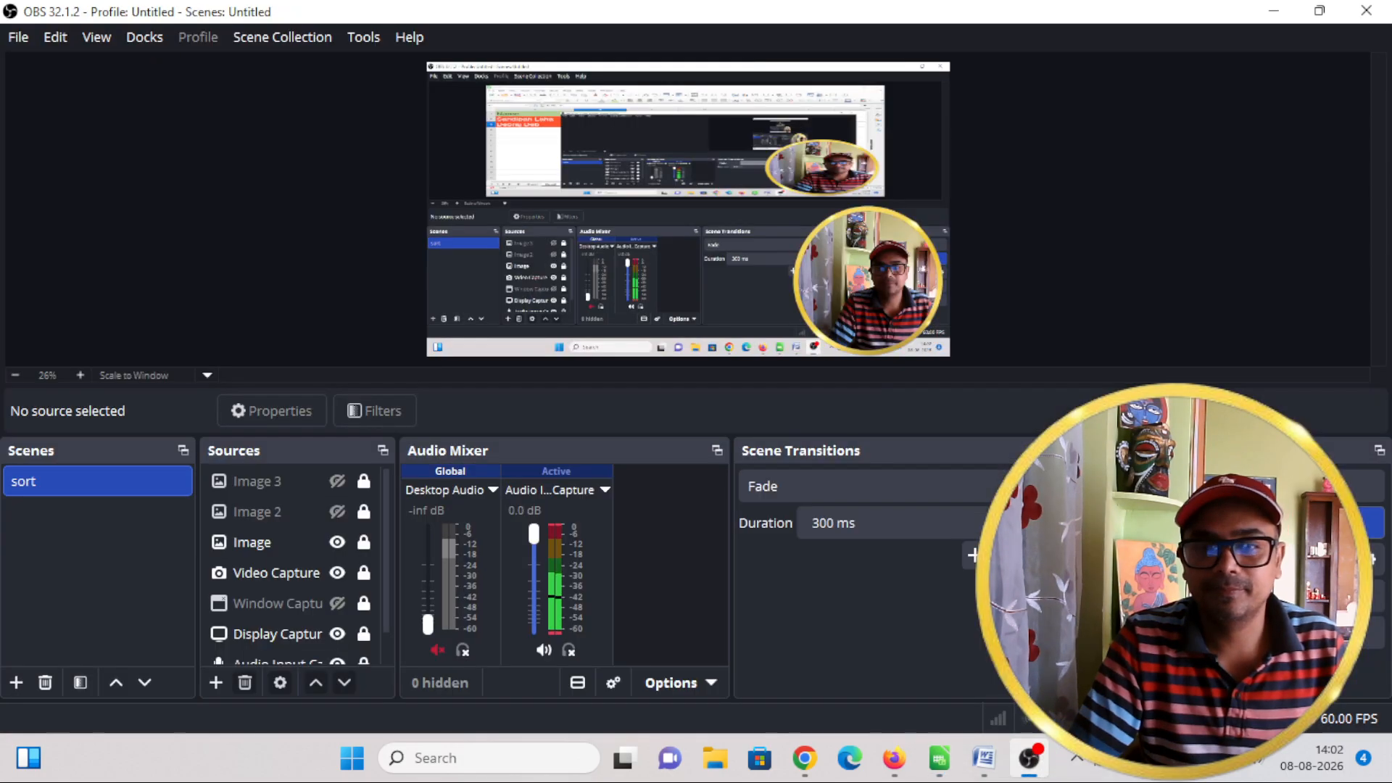